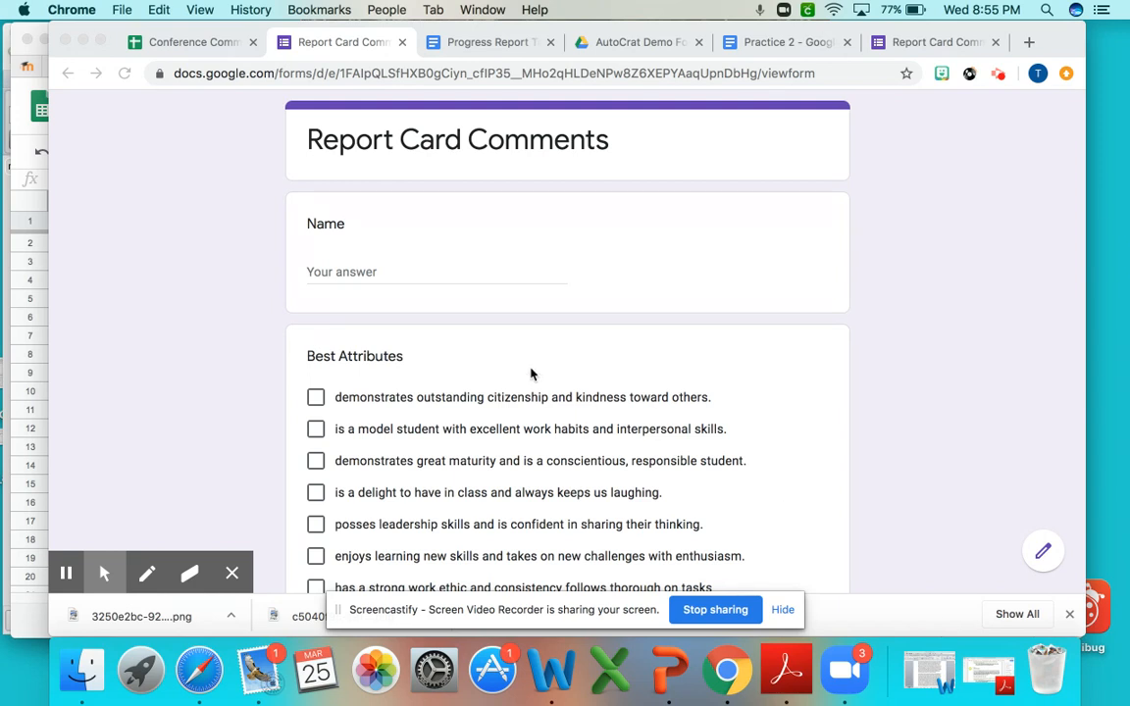
Enter Practice 3 as the name and select the comment about being a model student under Best Attributes.
left_click(318, 253)
left_click(350, 274)
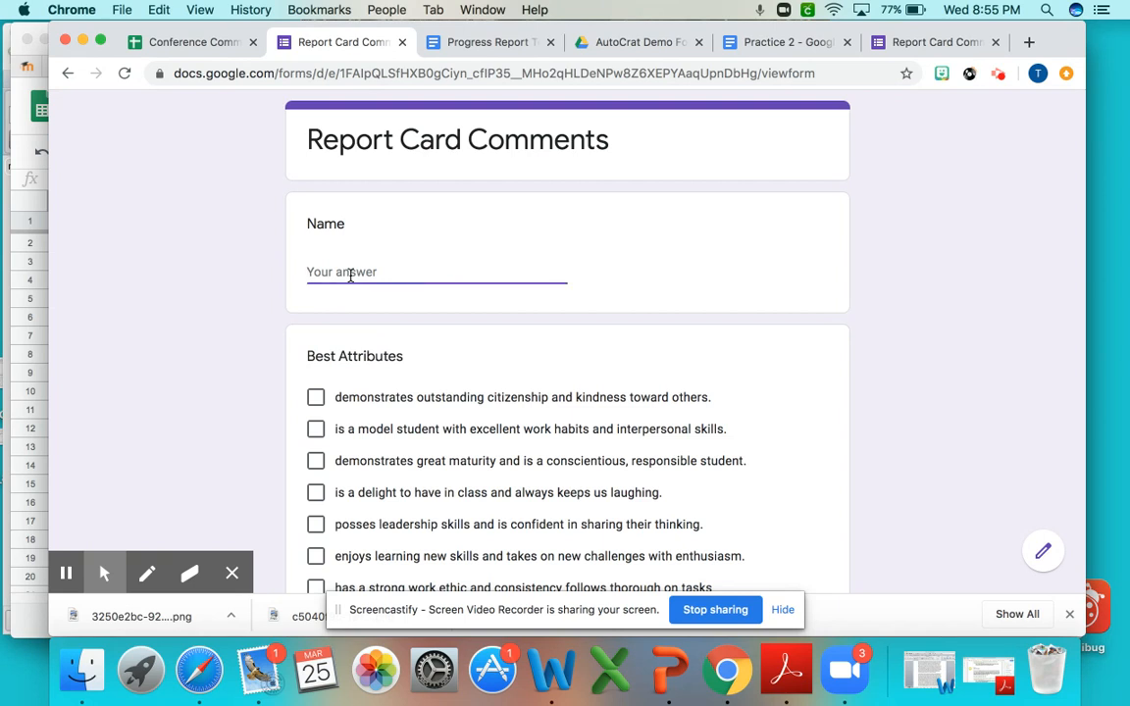
type("Practice 3")
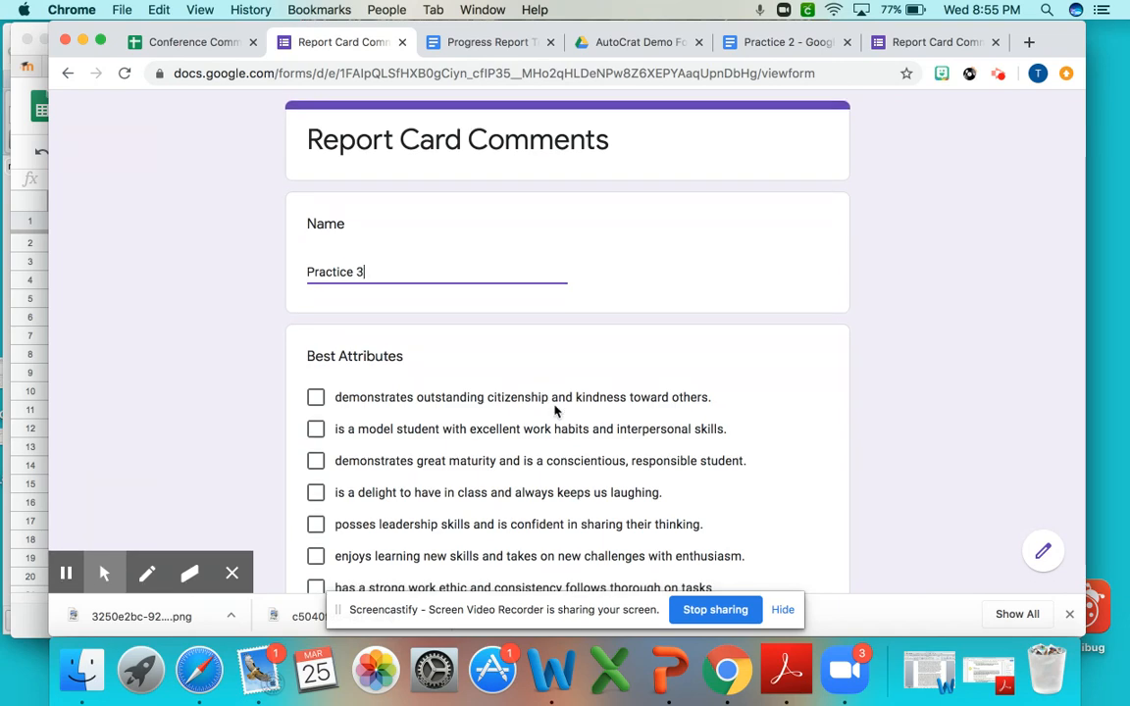
scroll(555, 409, "down", 3)
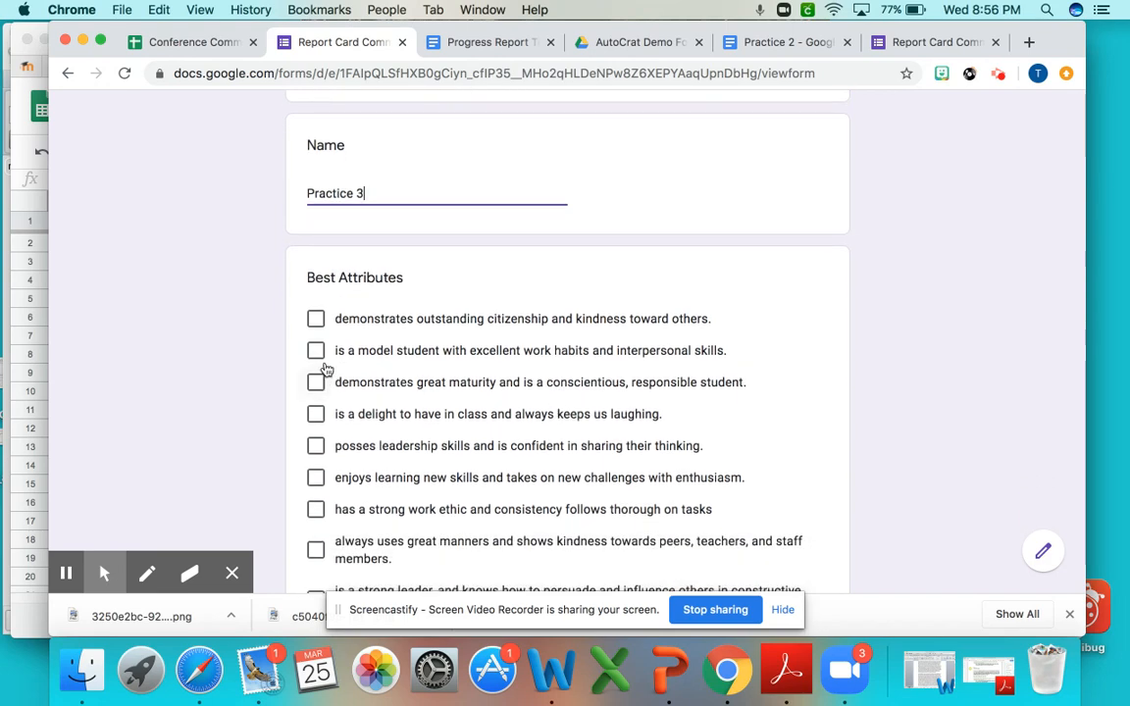
left_click(316, 351)
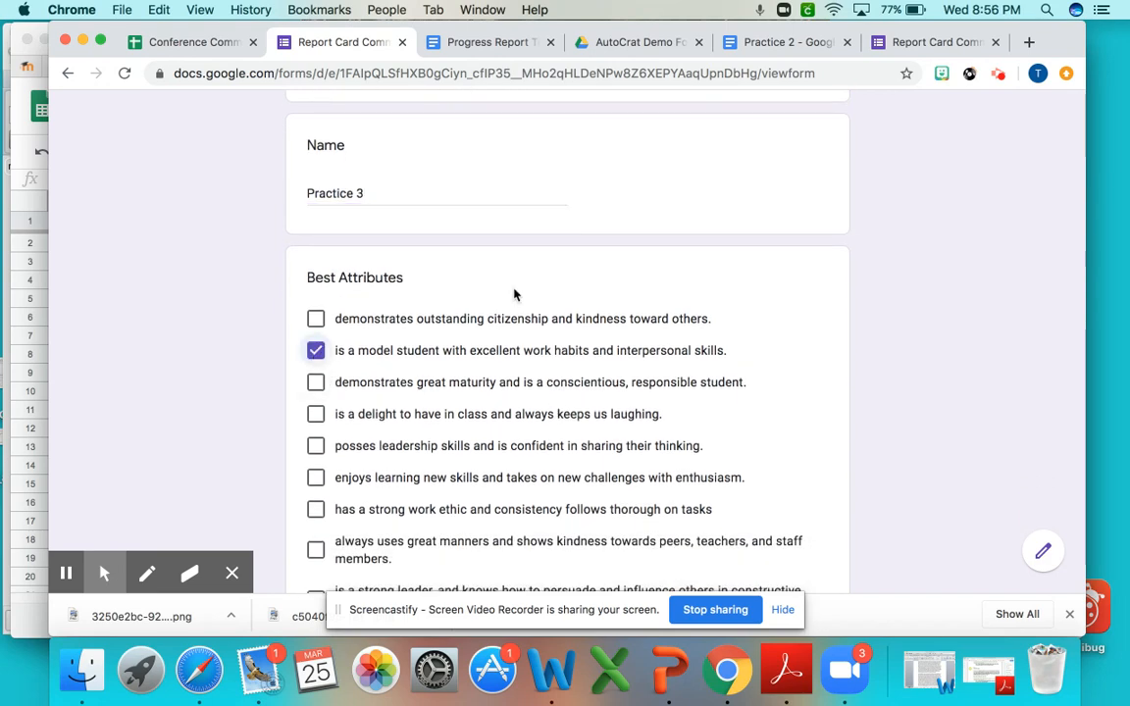
Select one comment each under Areas of Success, Math 1 and Reading 1, using "continues to excel in Reading!" for reading.
scroll(514, 294, "down", 10)
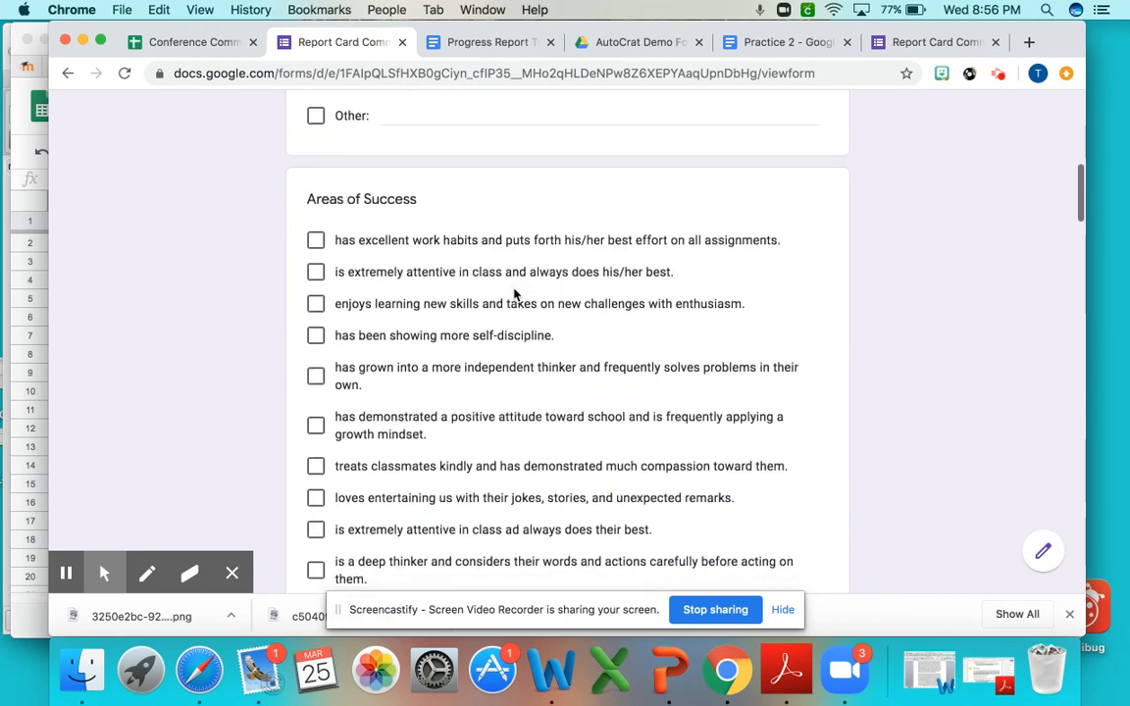
left_click(316, 274)
scroll(316, 283, "down", 10)
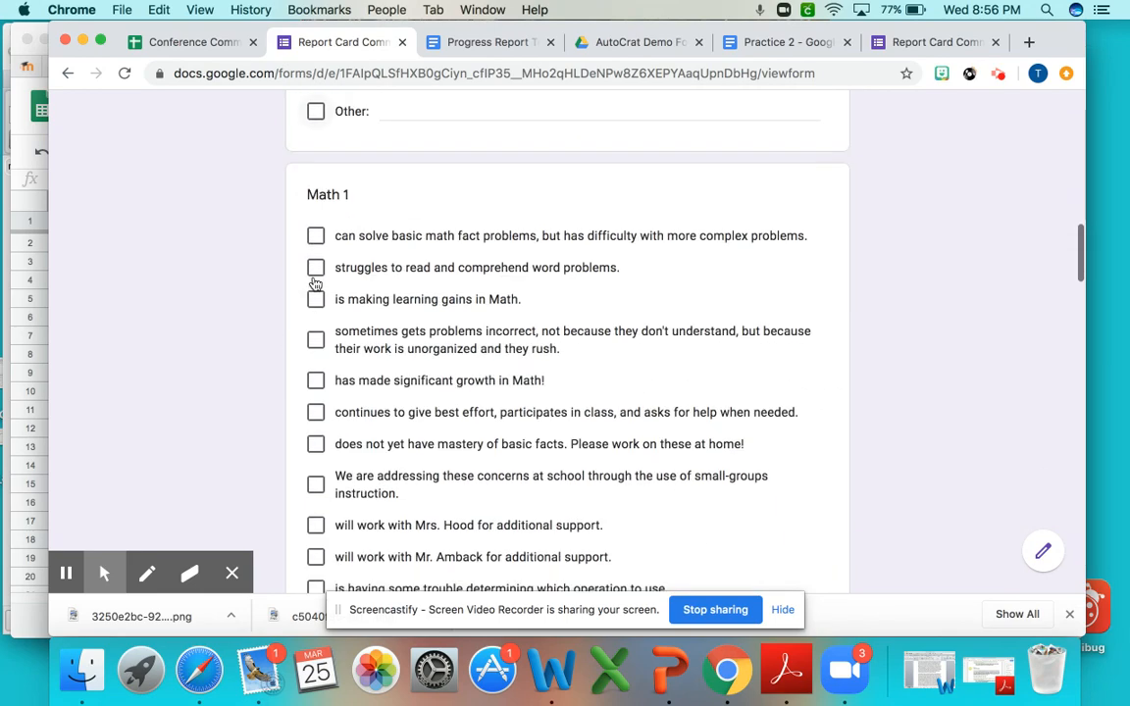
left_click(314, 313)
scroll(313, 311, "down", 5)
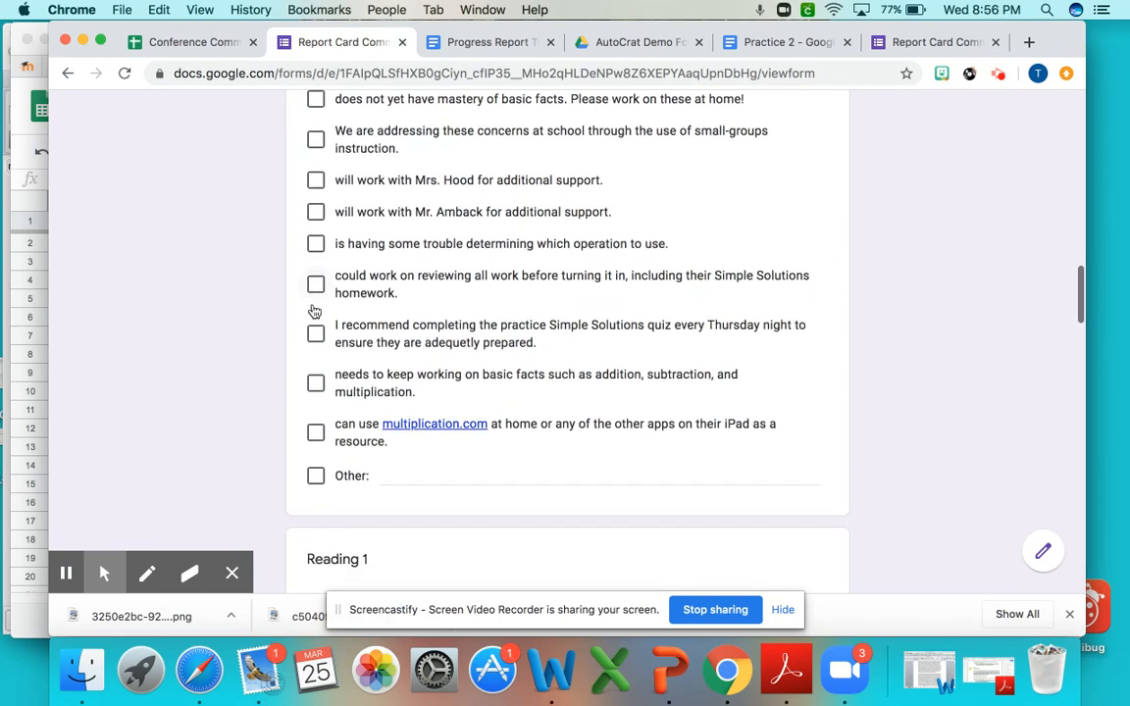
scroll(314, 311, "down", 7)
left_click(315, 255)
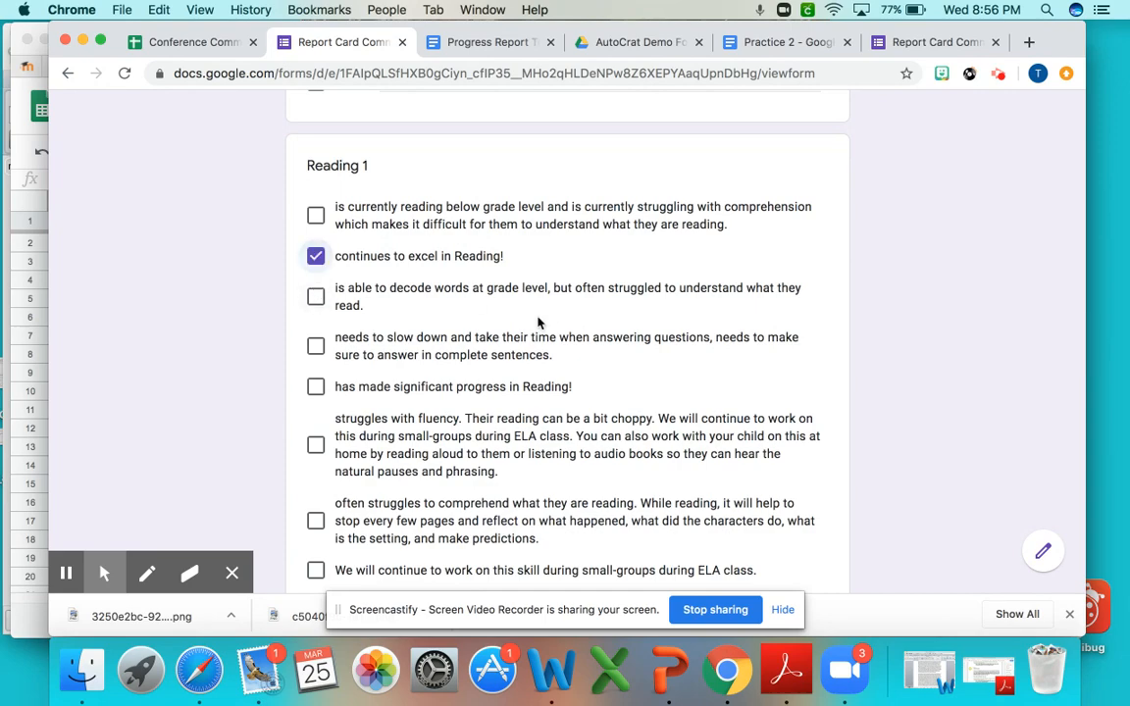
Select one comment in each remaining section of the Report Card Comments form and submit the response.
scroll(538, 322, "down", 14)
left_click(316, 258)
scroll(557, 380, "down", 10)
left_click(313, 236)
scroll(314, 255, "down", 10)
left_click(315, 278)
left_click(328, 467)
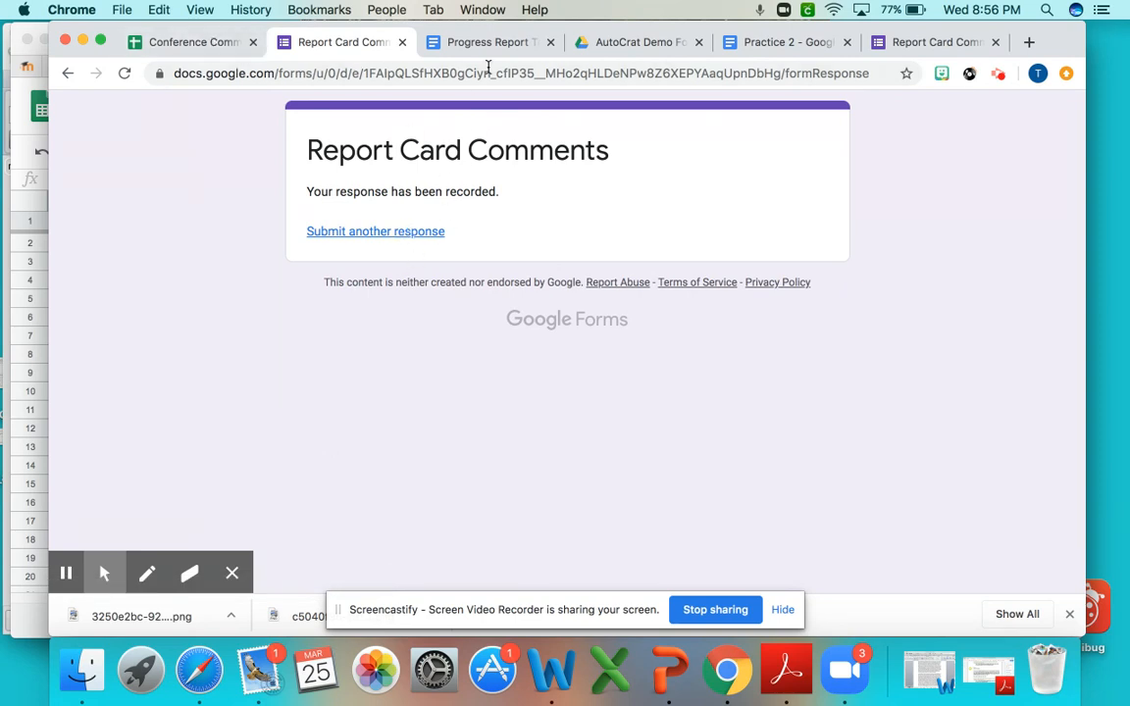
Open the linked response spreadsheet from the responses of the Report Card Comments form in edit view.
left_click(935, 49)
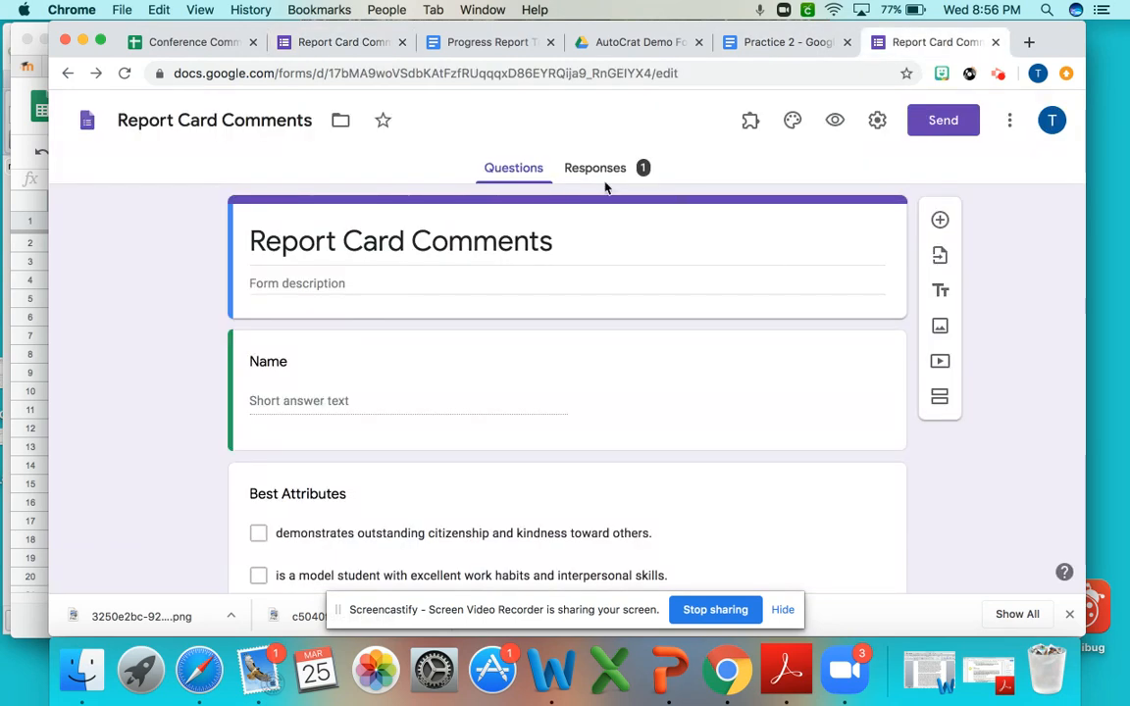
left_click(594, 169)
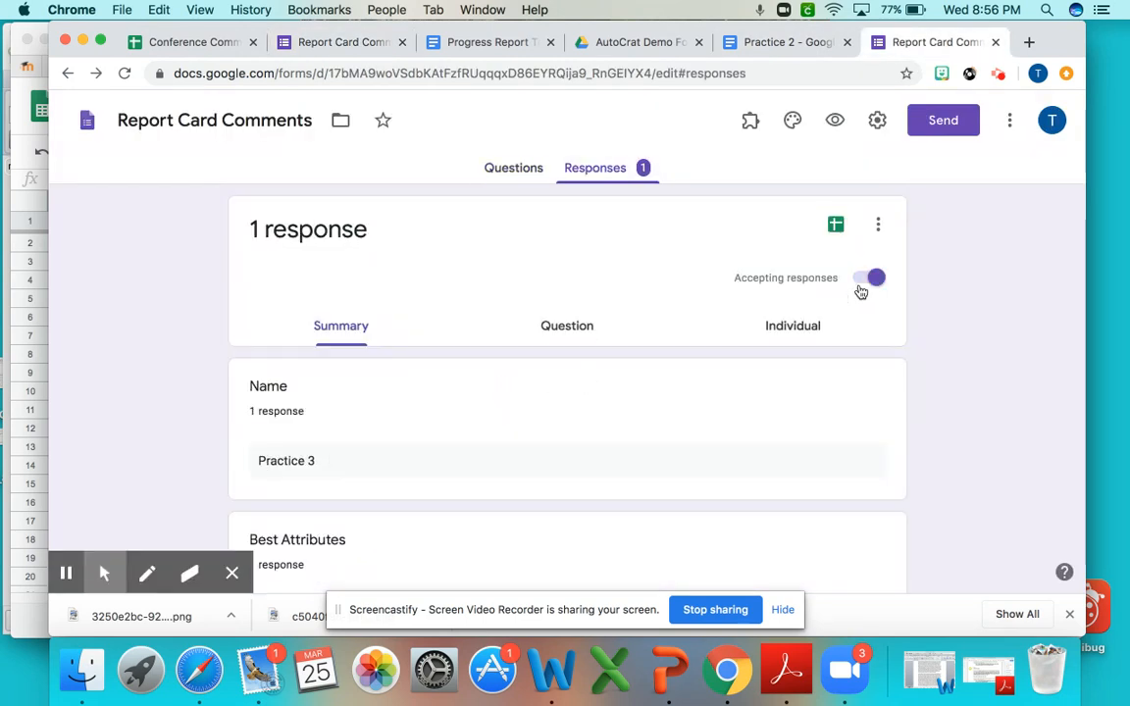
left_click(838, 228)
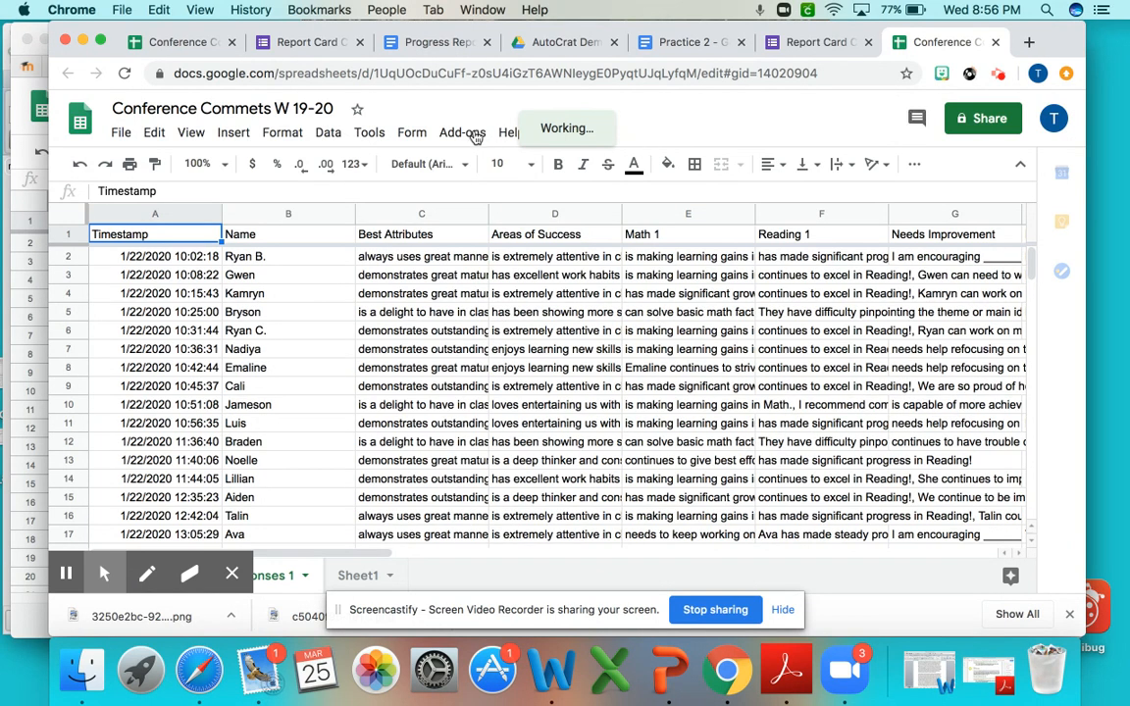
Launch the Autocrat add-on and create a new merge job named Practice 3.
left_click(474, 135)
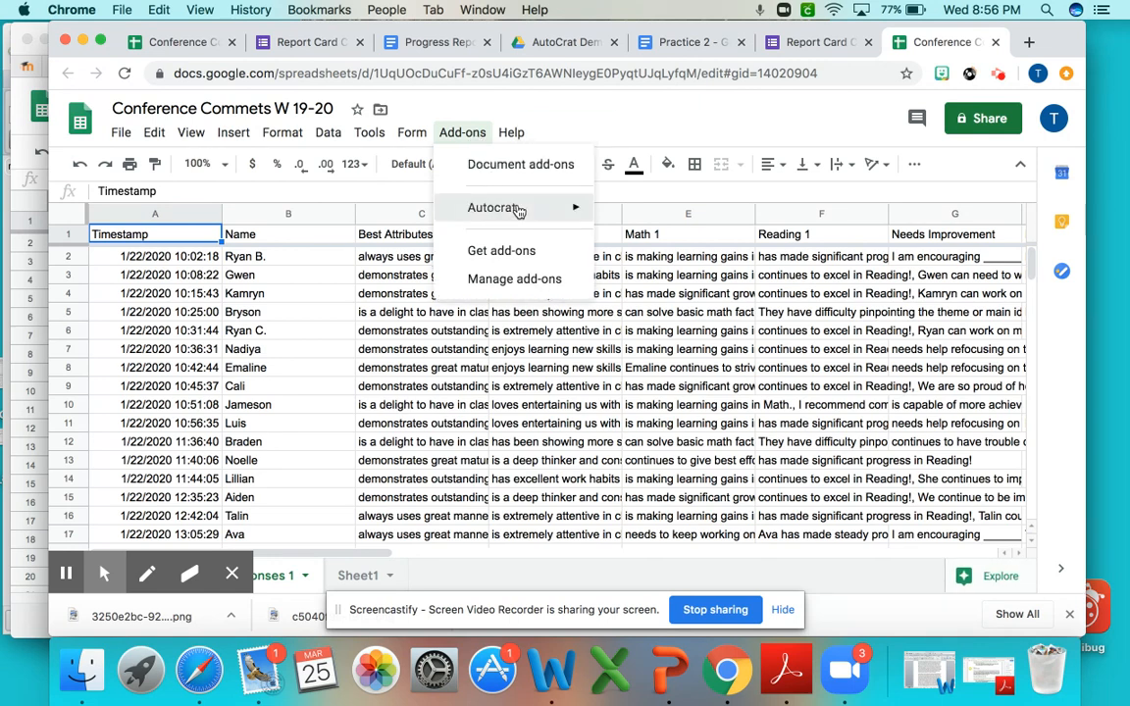
mouse_move(585, 209)
left_click(644, 214)
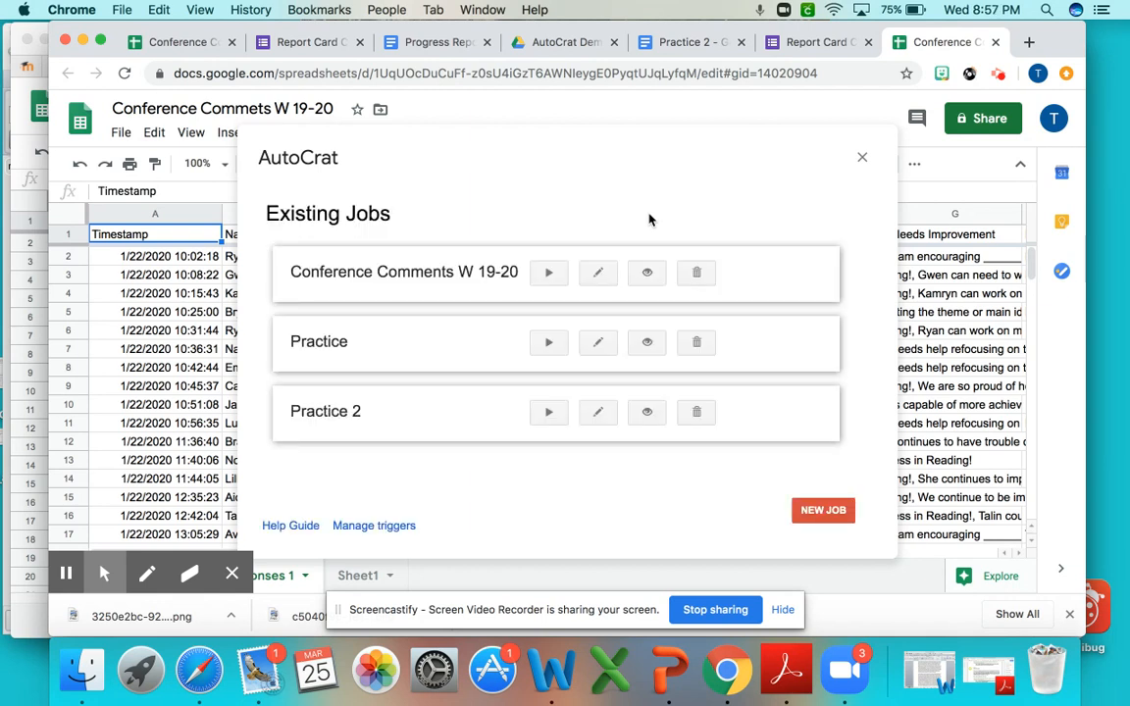
left_click(823, 510)
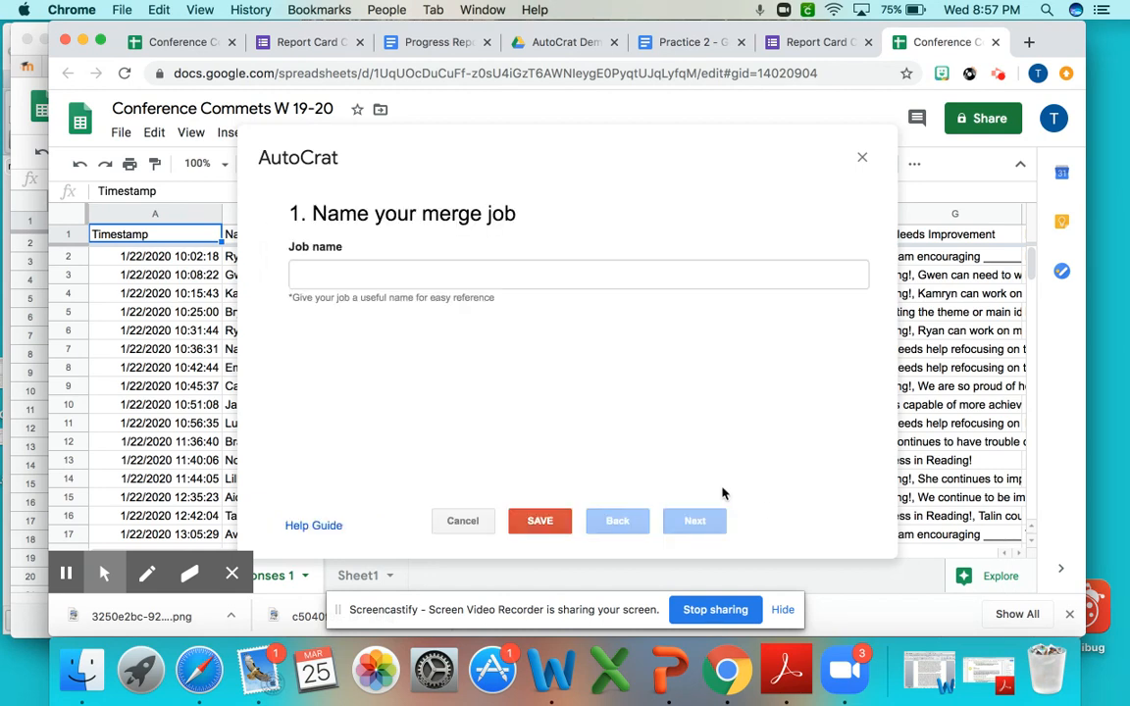
left_click(498, 268)
type("Practice 3")
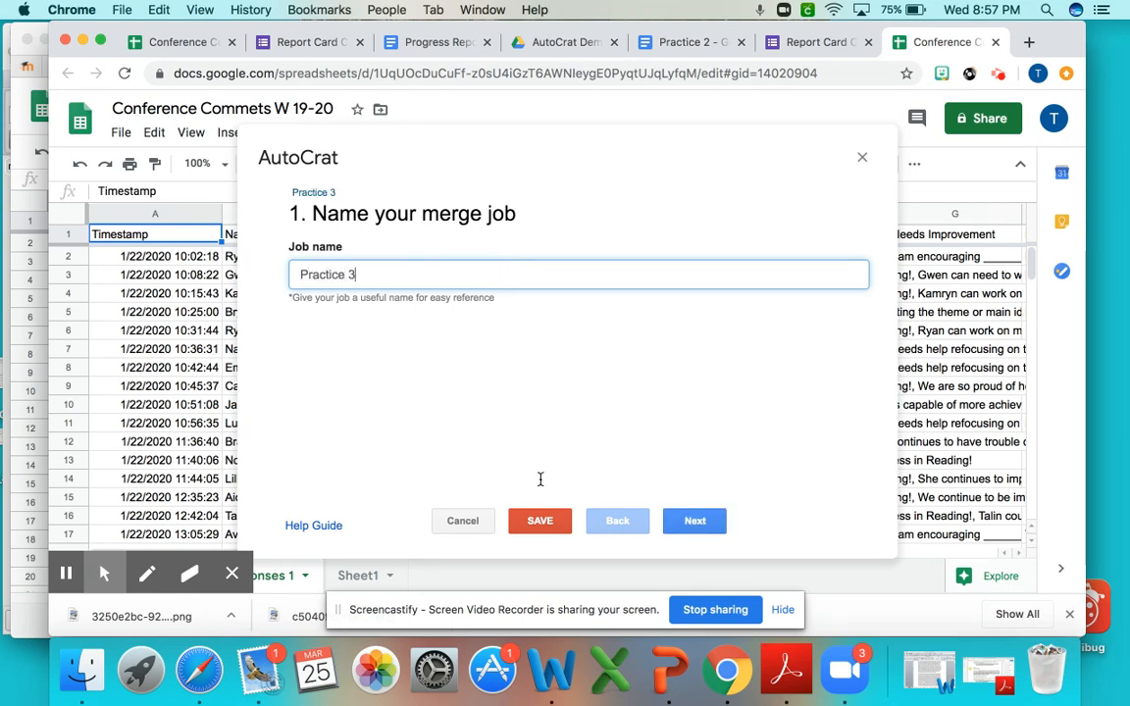
left_click(708, 520)
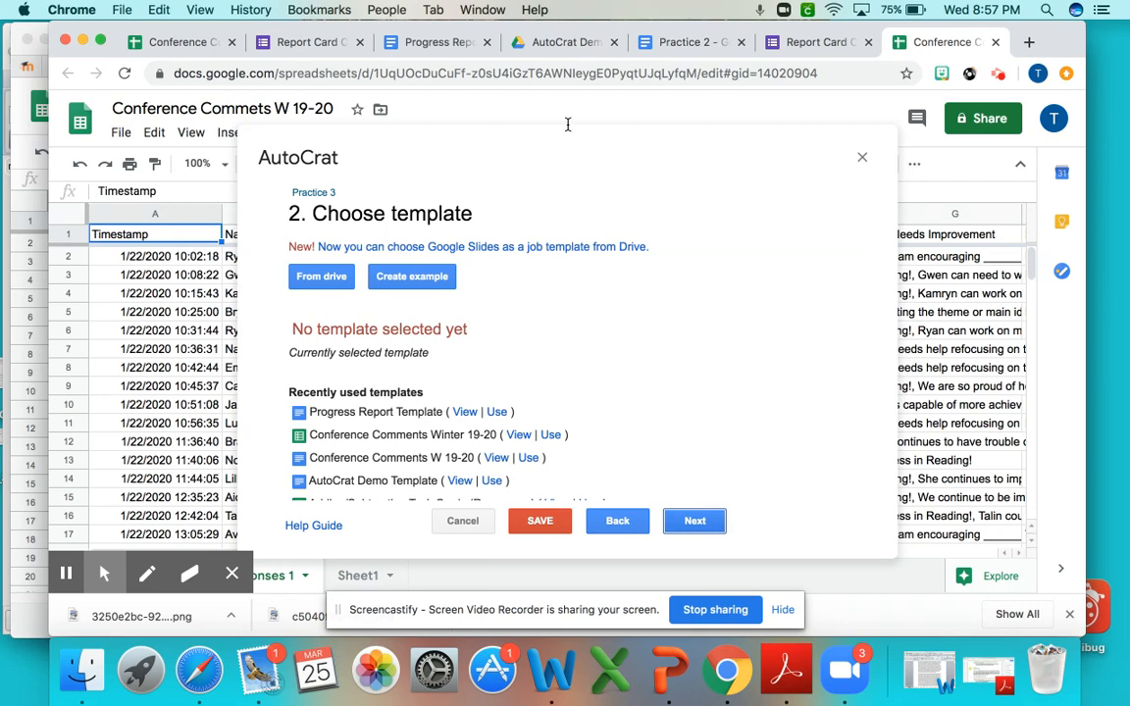
Compare the merge tags in the Progress Report Template with the question sections of the Report Card Comments form.
left_click(684, 49)
left_click(418, 43)
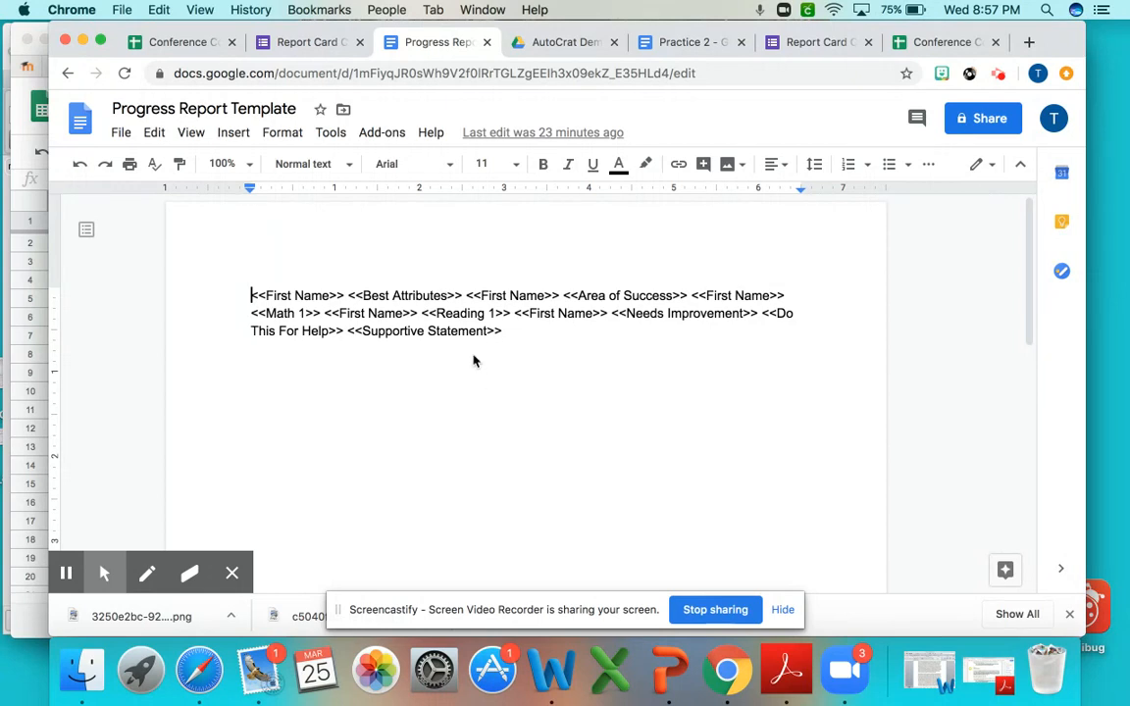
left_click(280, 43)
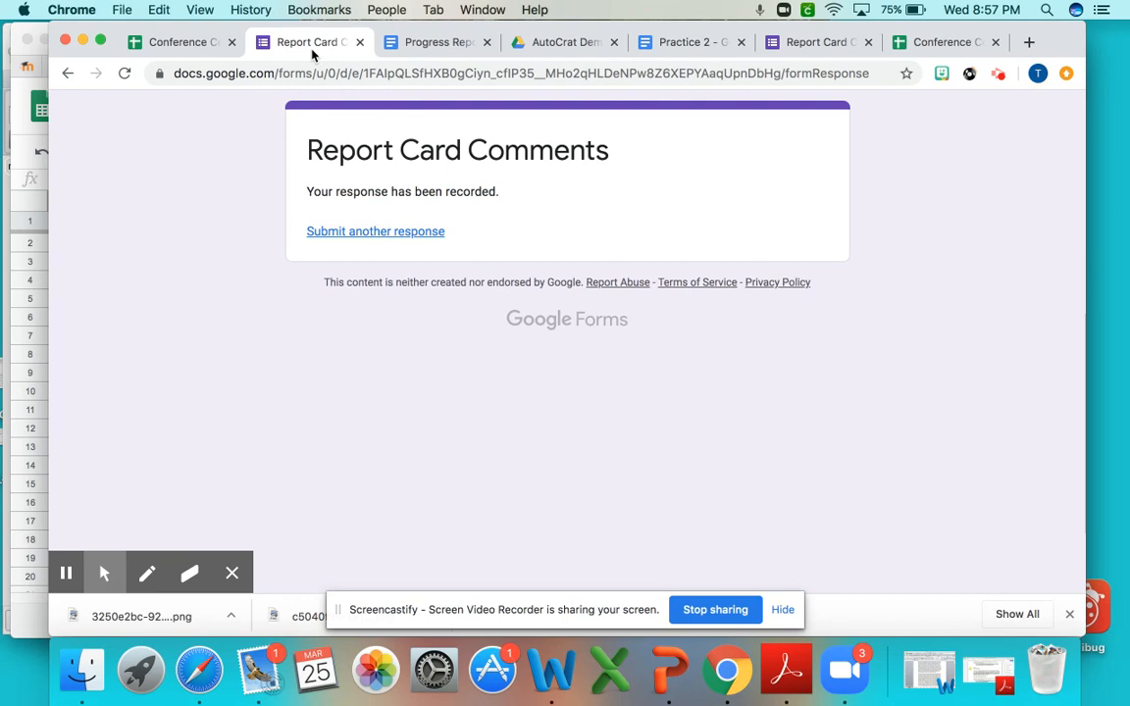
left_click(389, 232)
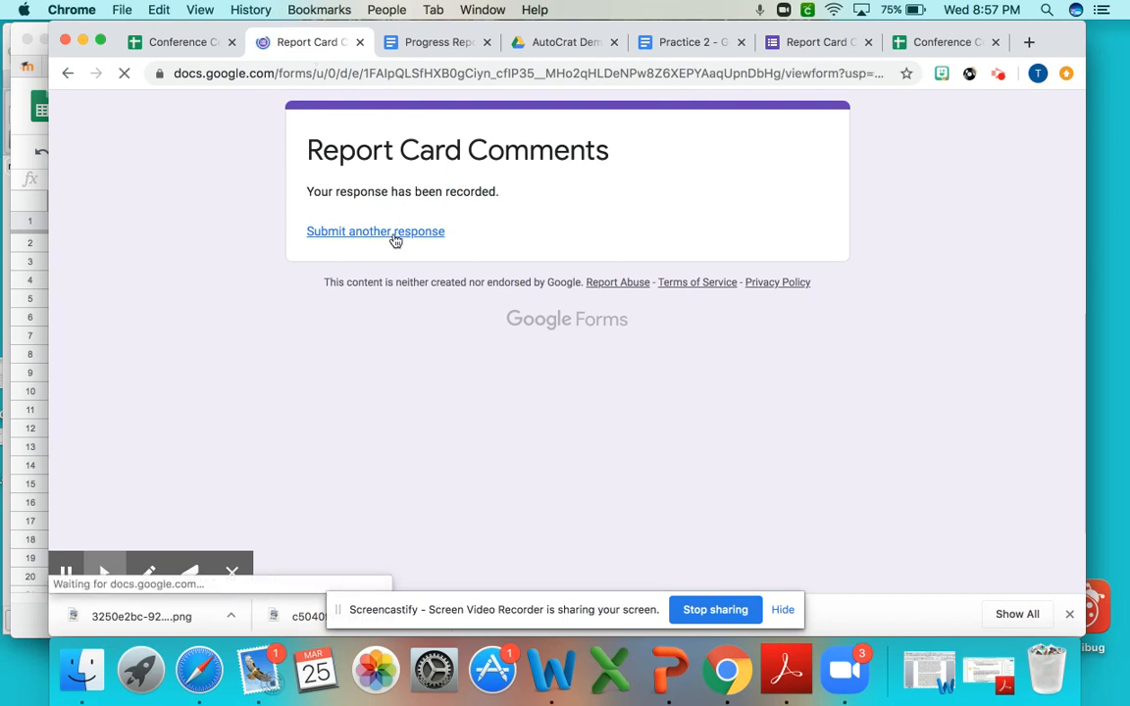
scroll(438, 343, "down", 15)
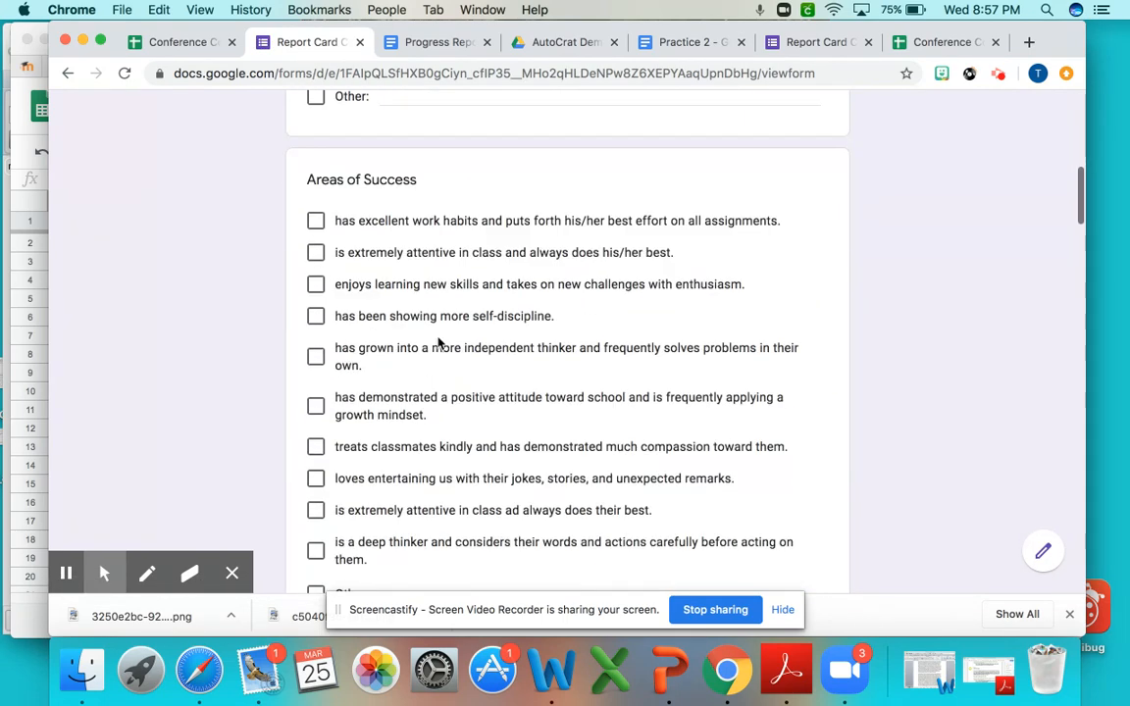
left_click(446, 42)
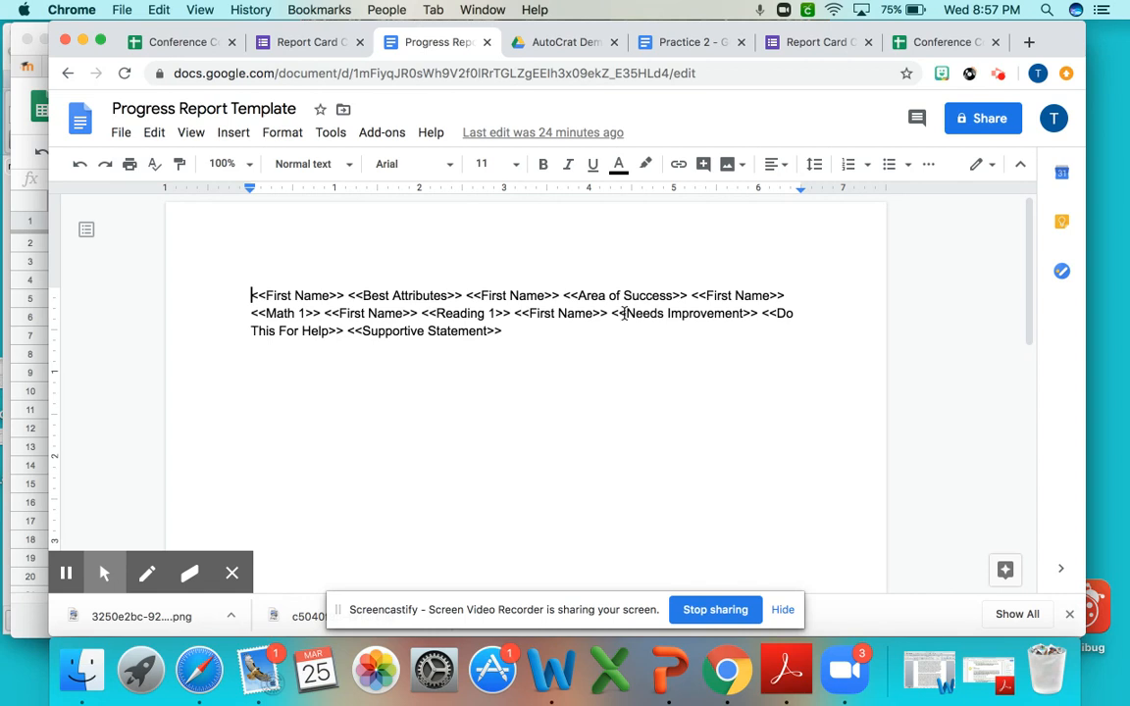
left_click(578, 43)
left_click(701, 43)
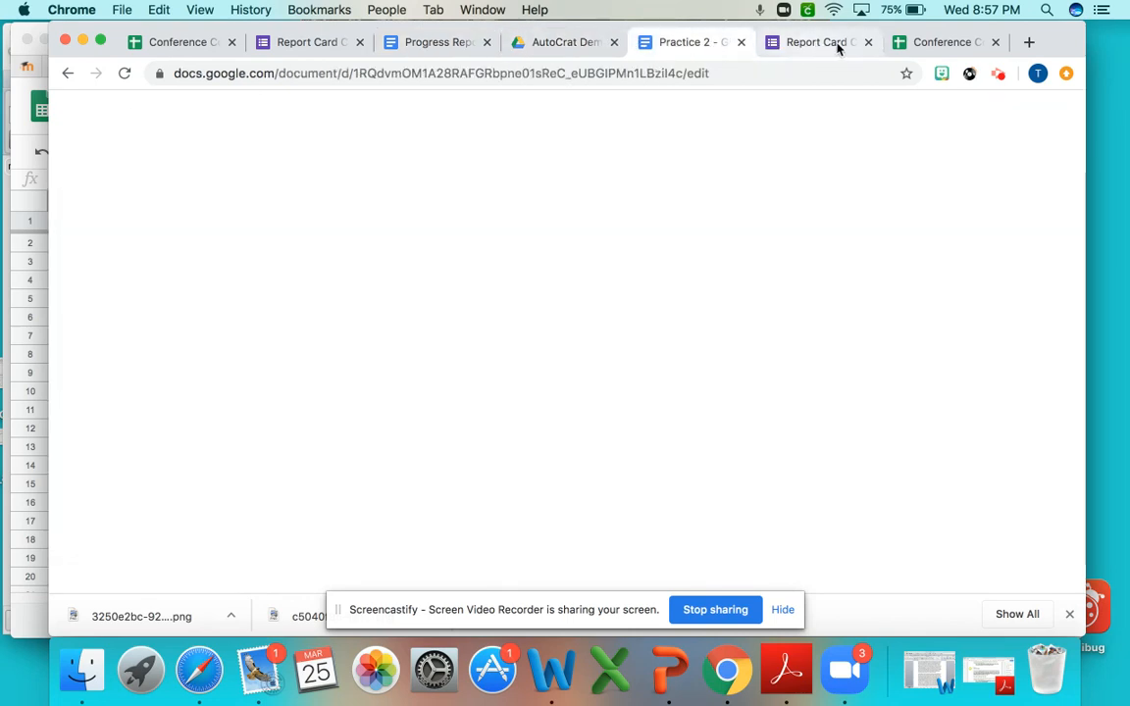
Return to the AutoCrat job in the spreadsheet and use the Progress Report Template as its template.
left_click(922, 43)
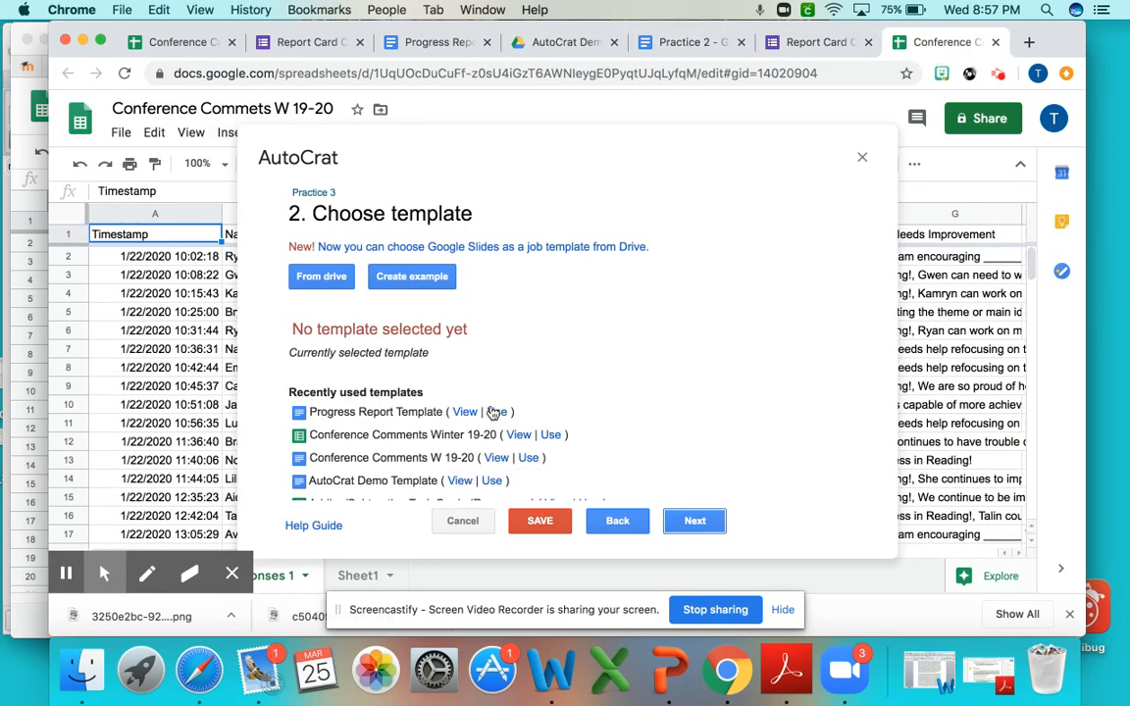
left_click(502, 414)
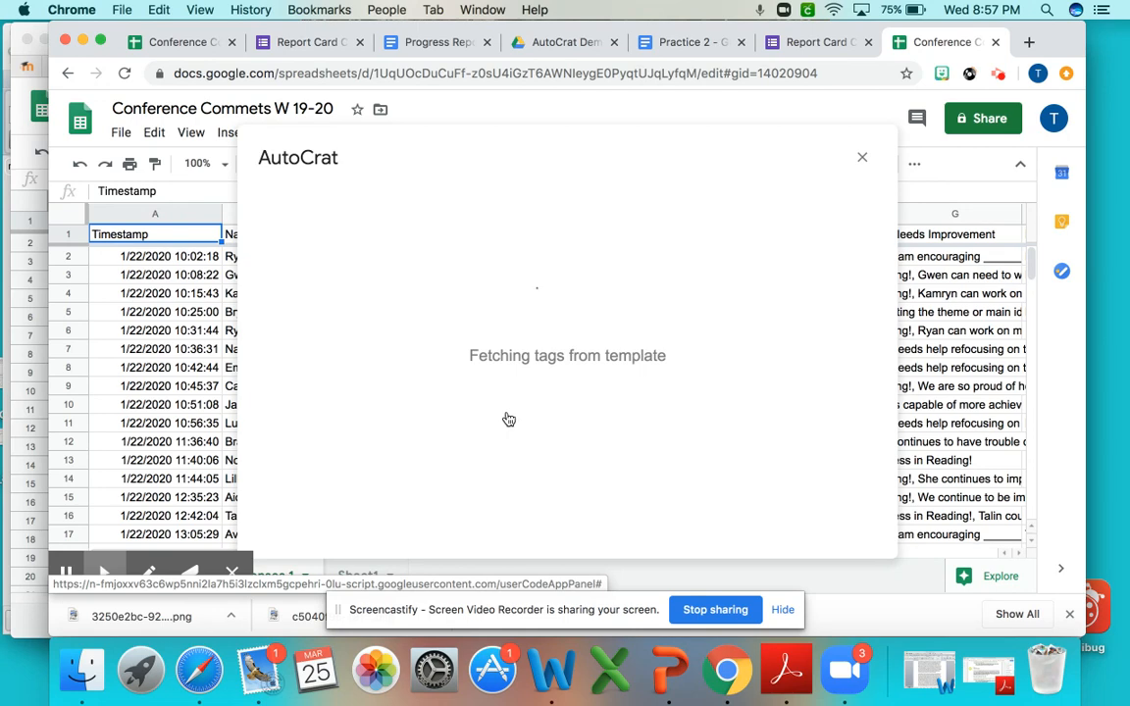
left_click(693, 521)
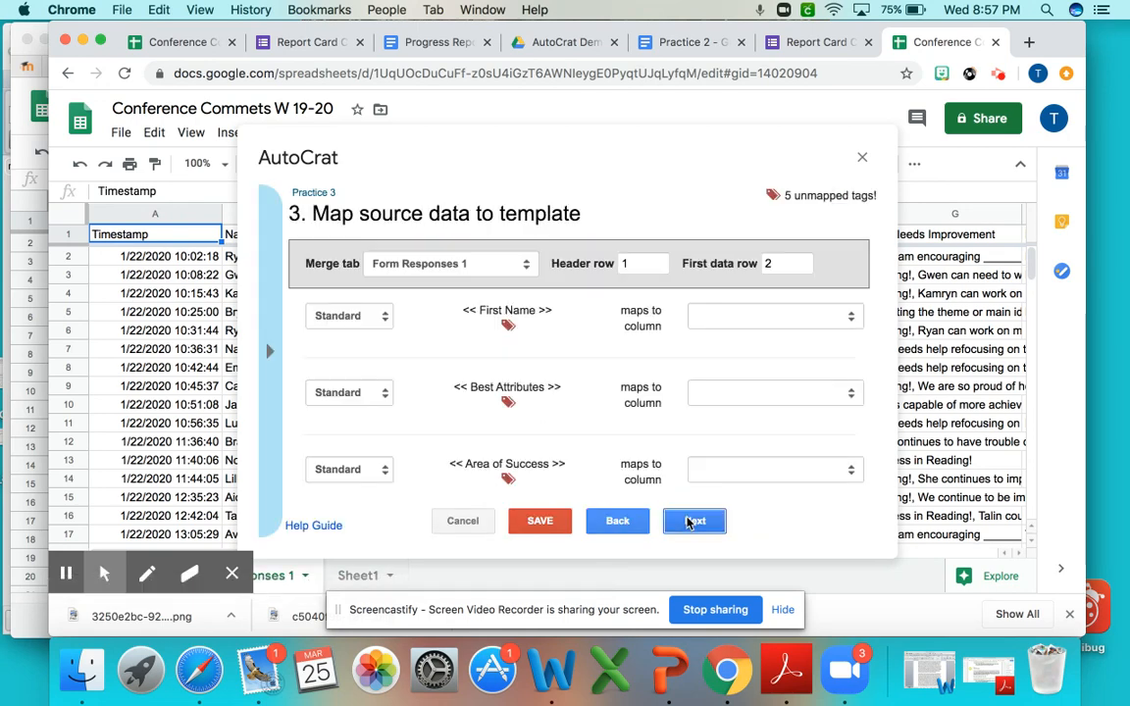
Map the First Name tag to Name, Best Attributes to Best Attributes, and Area of Success to Areas of Success.
left_click(706, 316)
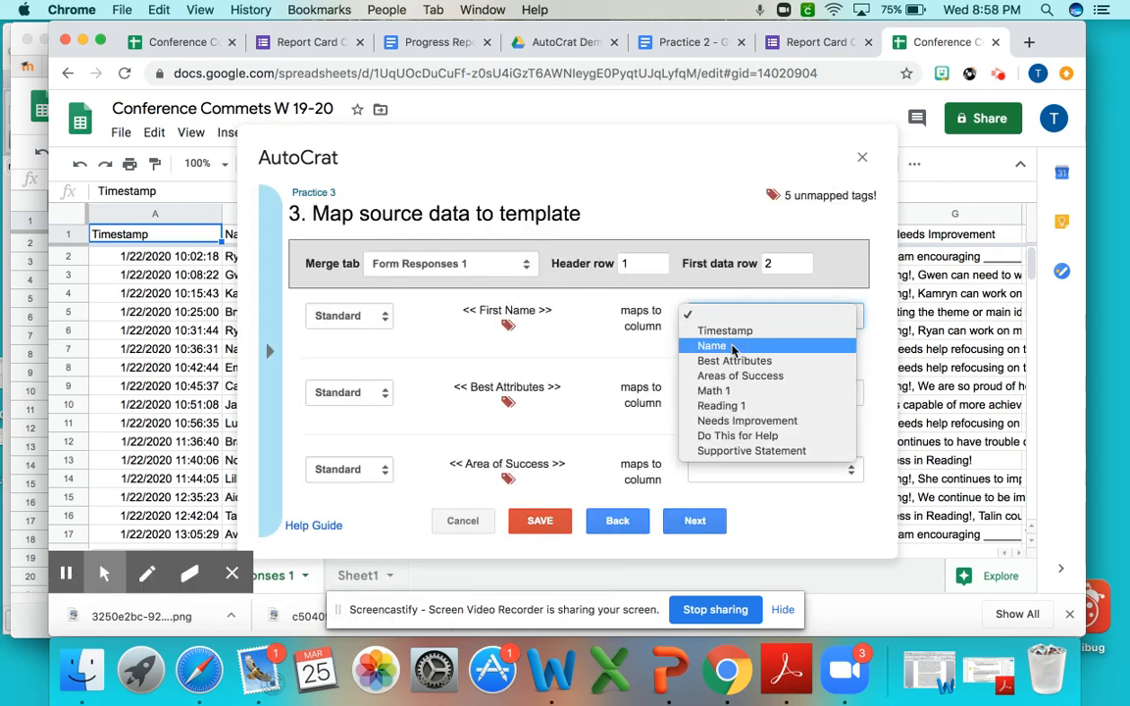
left_click(731, 348)
left_click(725, 393)
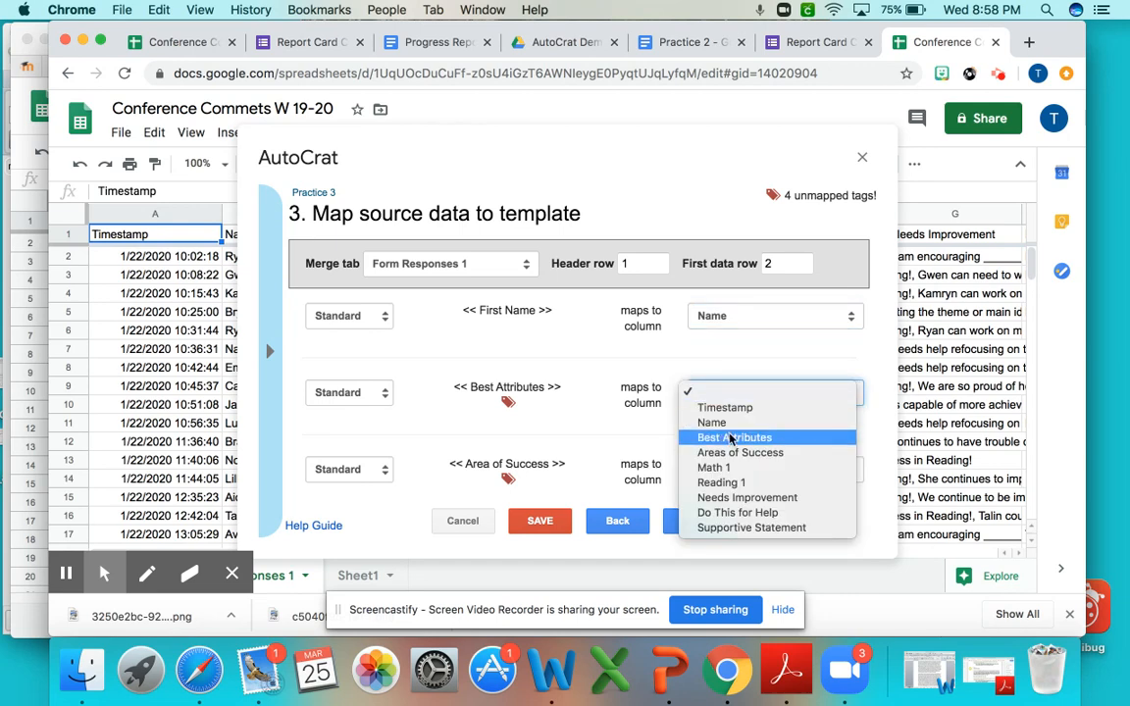
left_click(730, 438)
scroll(731, 441, "down", 2)
left_click(731, 402)
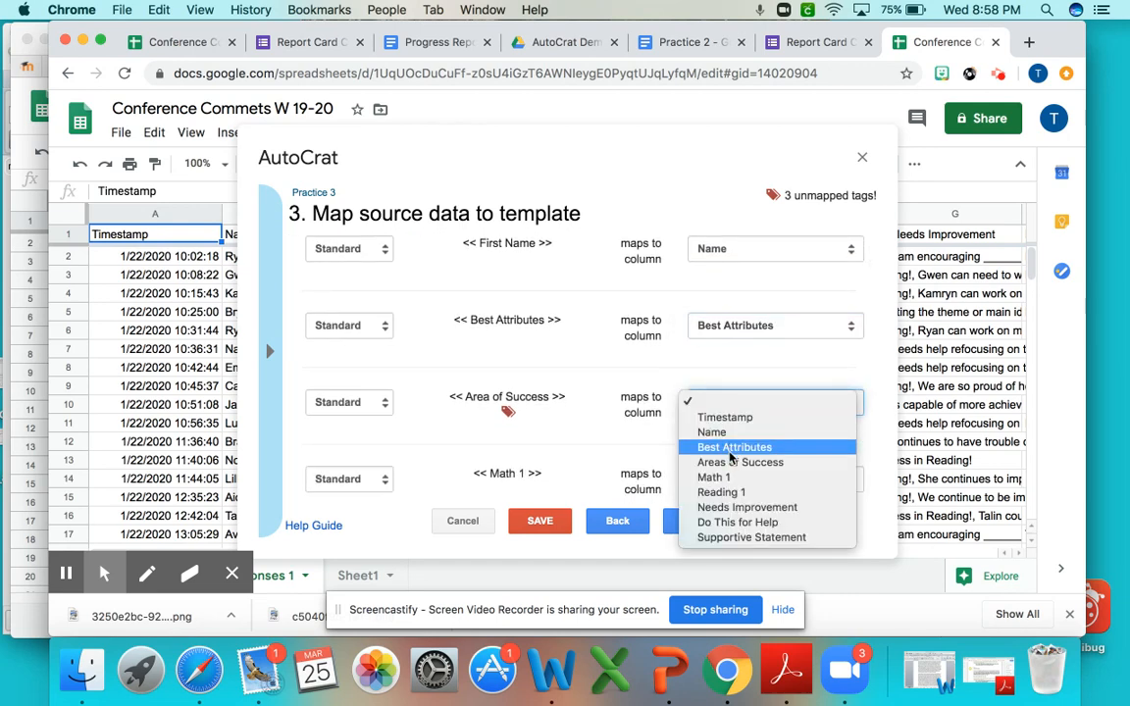
left_click(733, 462)
Map the Do This For Help and Supportive Statement tags to their matching columns and accept the mapping.
scroll(732, 466, "down", 5)
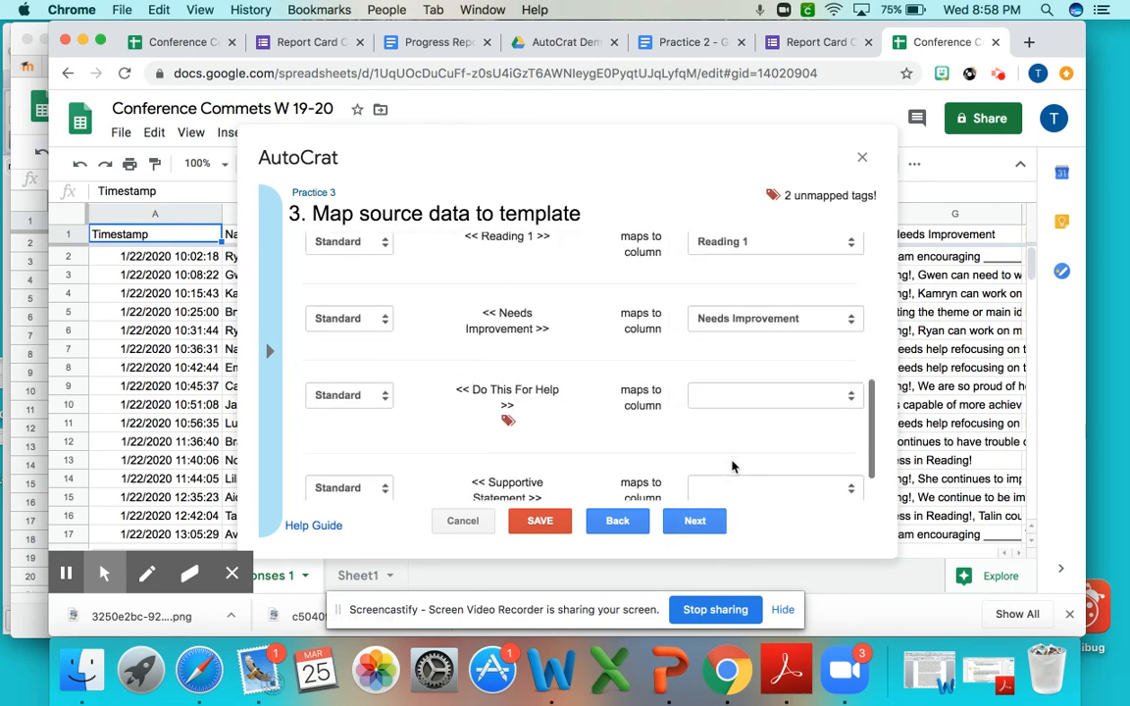
scroll(732, 467, "down", 1)
left_click(741, 363)
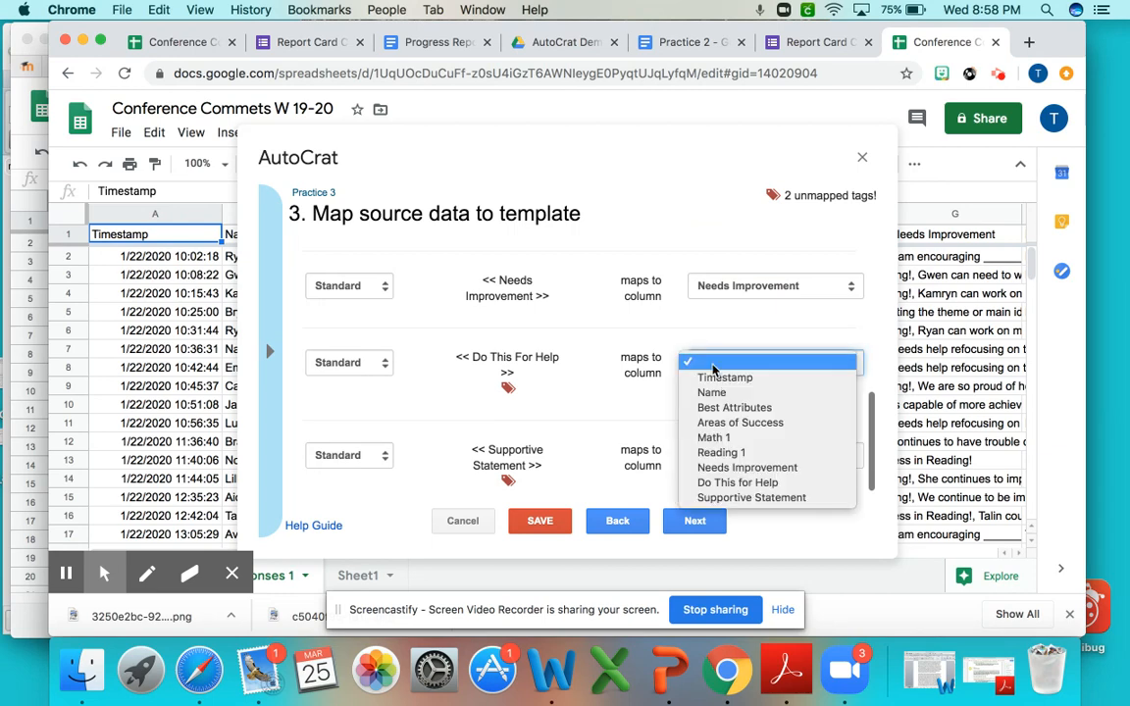
left_click(746, 484)
left_click(750, 455)
left_click(747, 567)
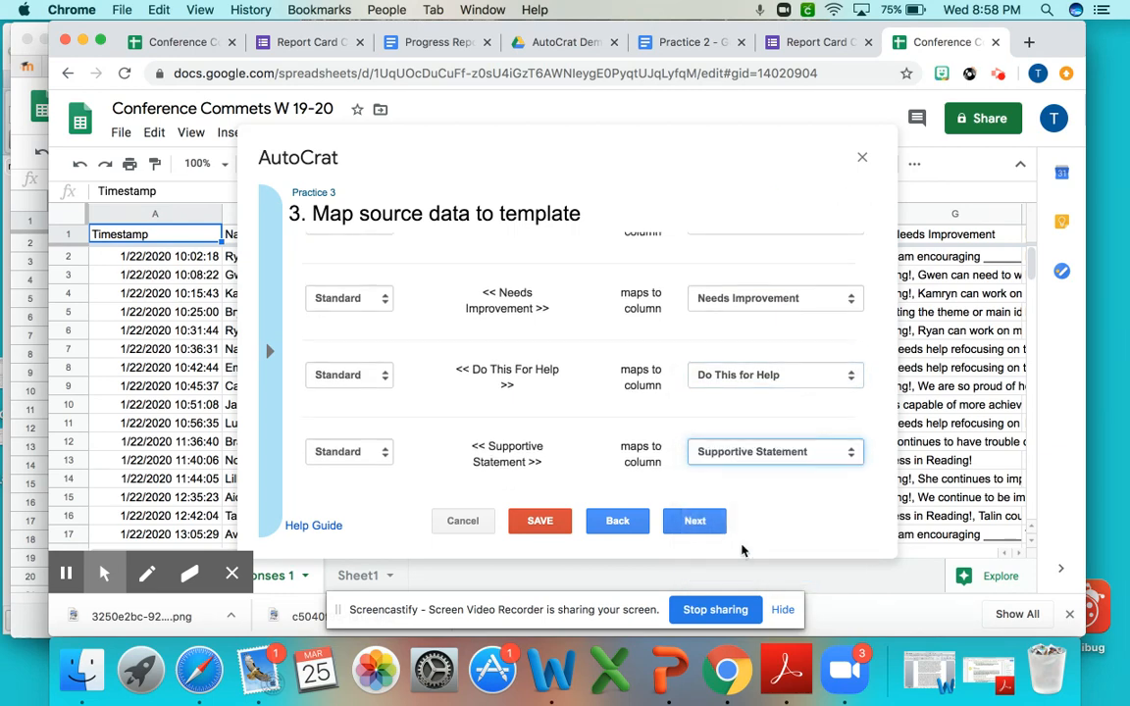
left_click(698, 523)
Name the output file Practice 3, set it to single output mode, and accept the file settings.
left_click(359, 269)
type("Practice 3")
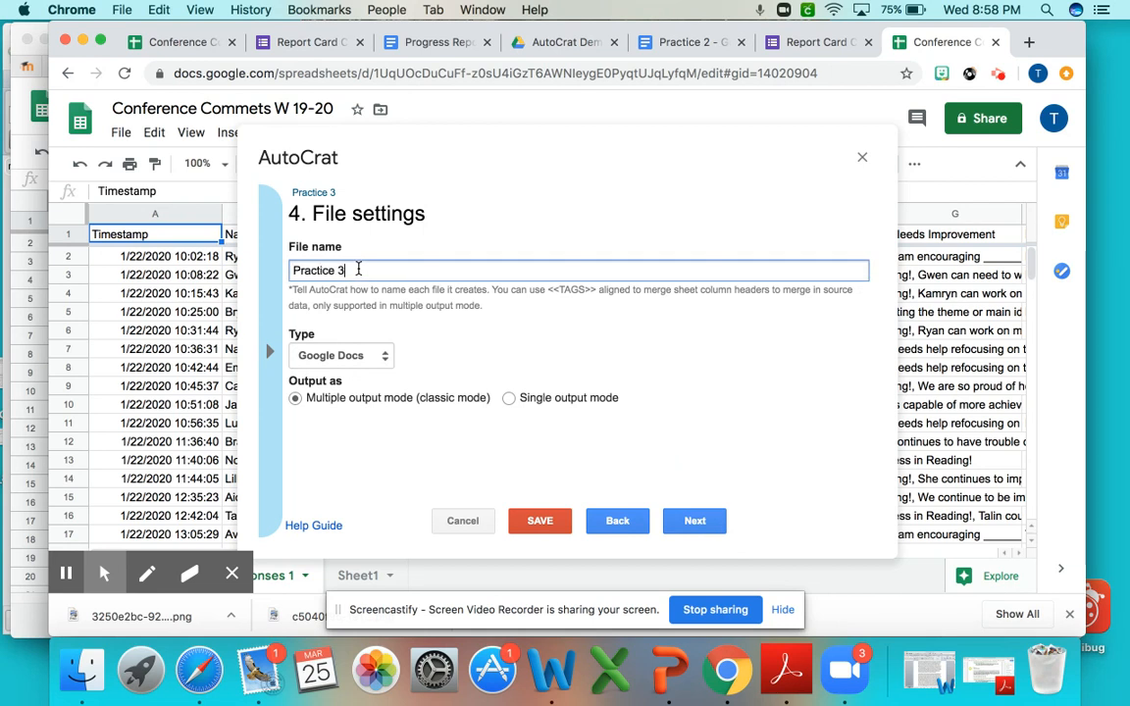
left_click(508, 397)
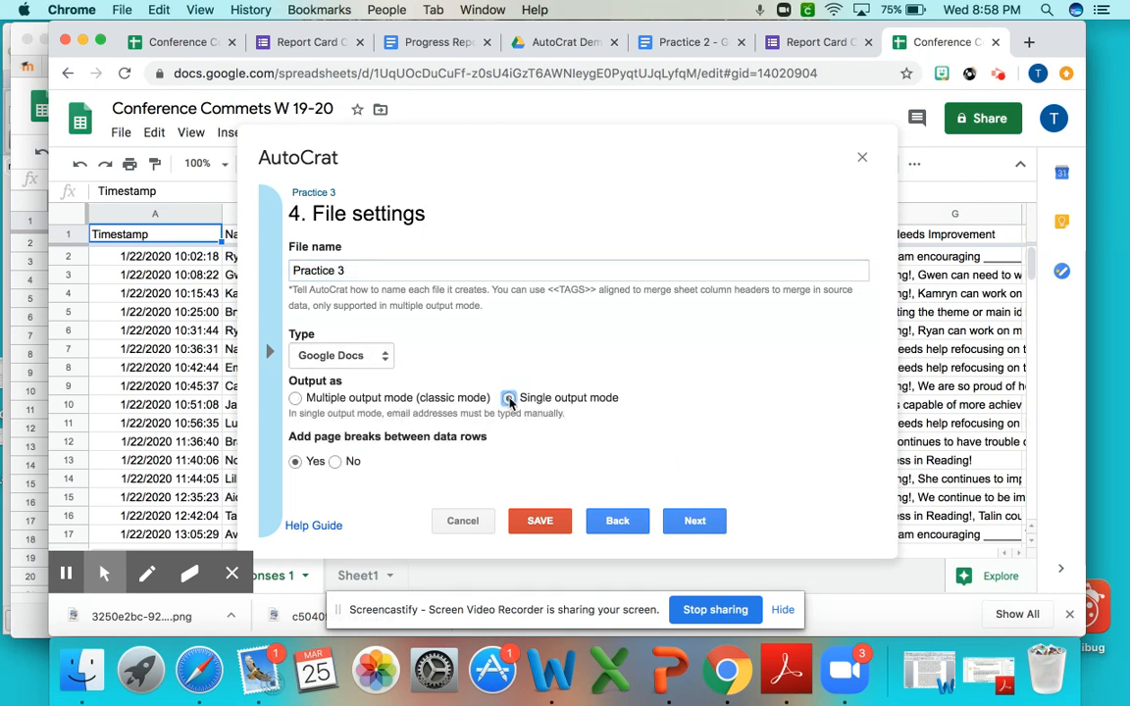
left_click(706, 525)
Choose the AutoCrat Demo Folder as the destination folder for the merged file and accept it.
left_click(810, 212)
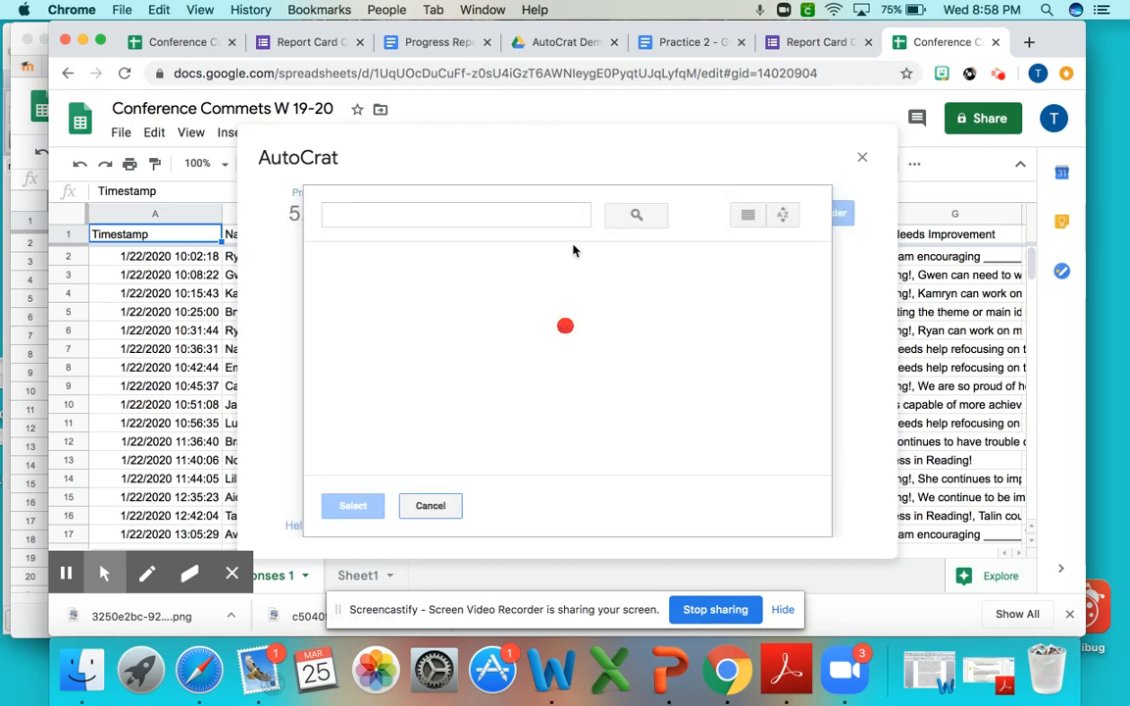
left_click(427, 433)
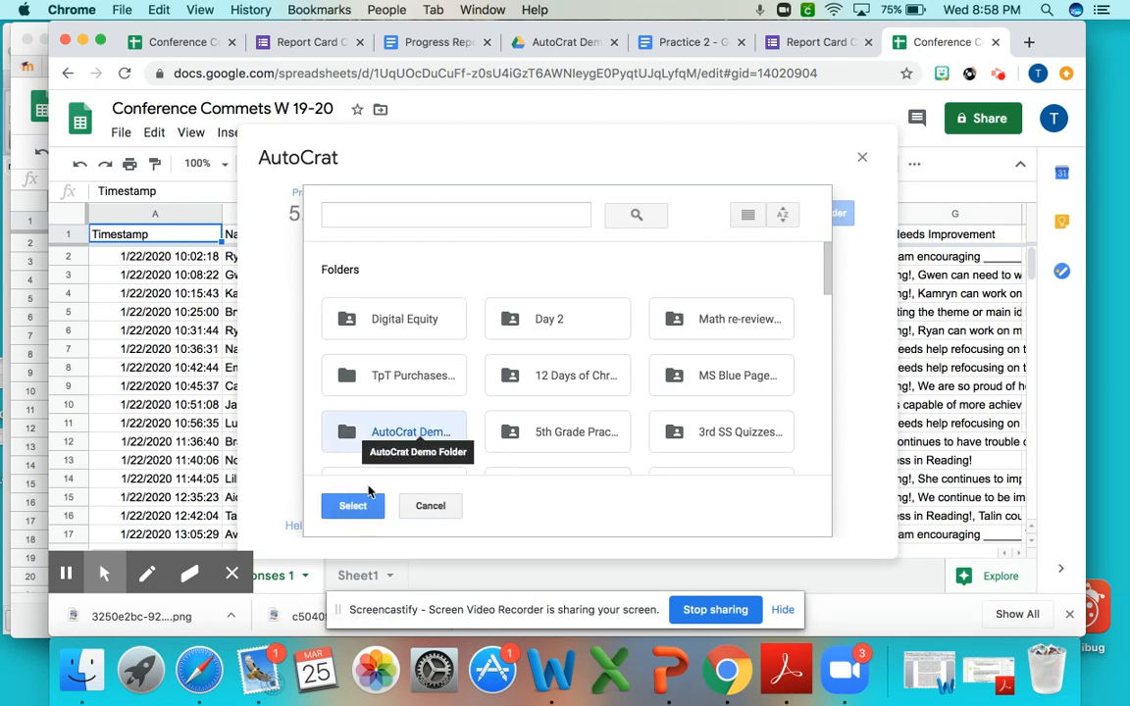
left_click(347, 504)
left_click(694, 523)
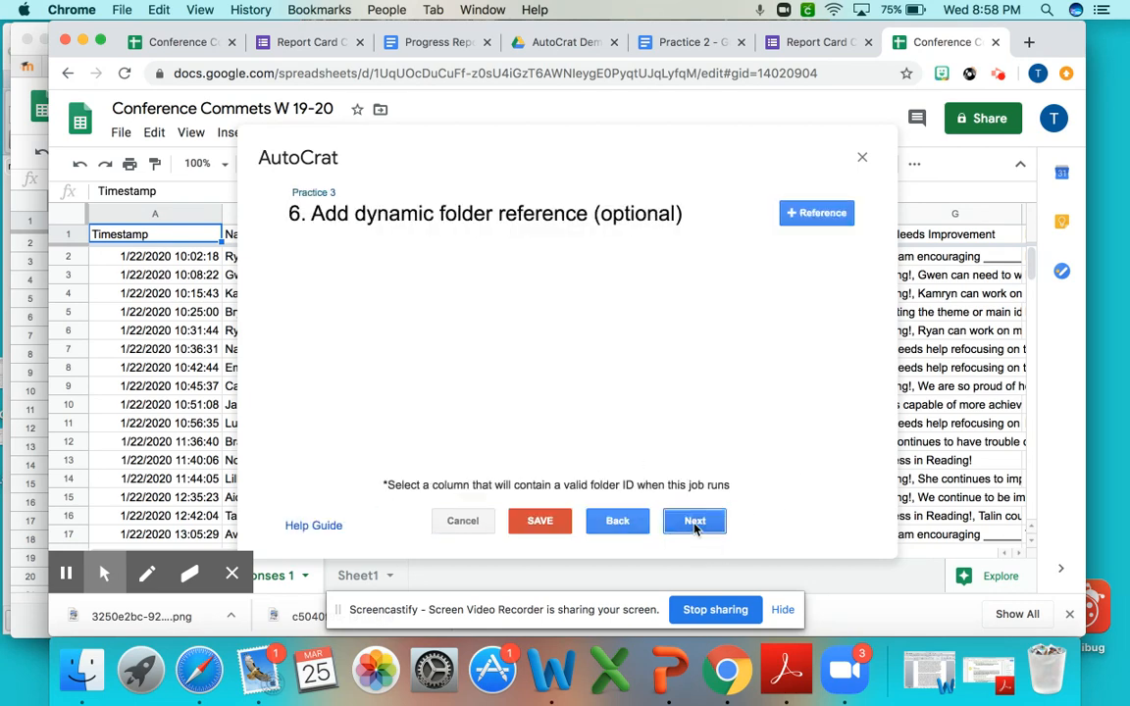
Skip the optional folder reference, merge condition and sharing settings, and save the job with the form and time triggers off.
left_click(694, 523)
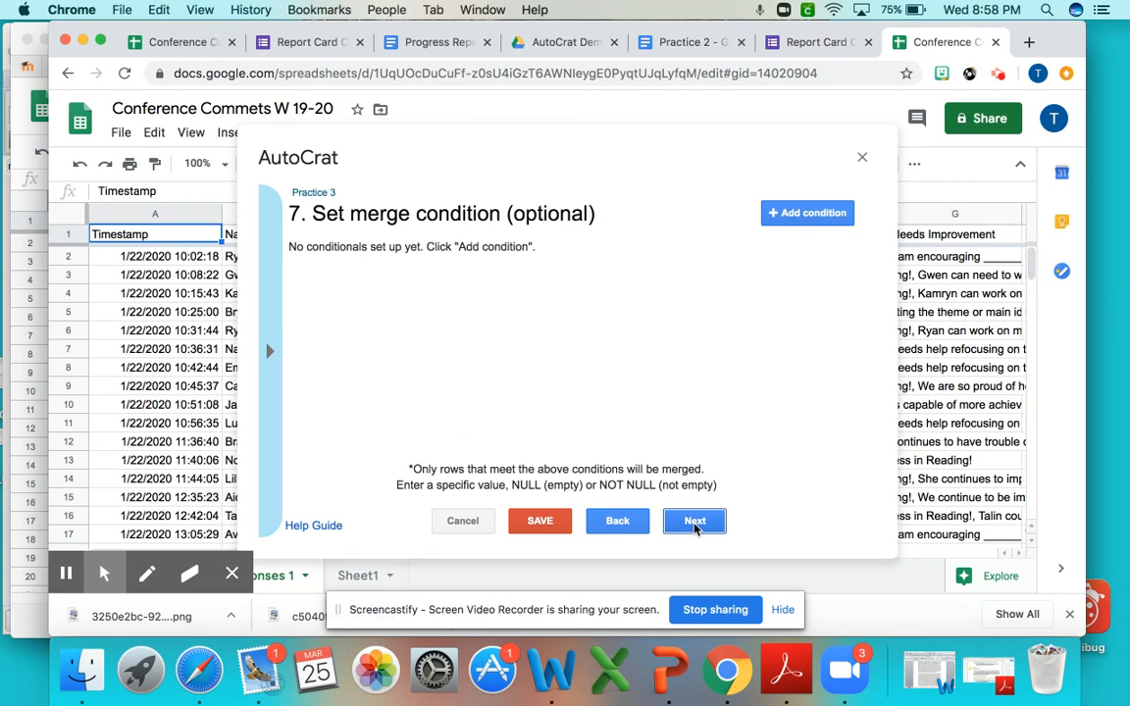
left_click(695, 523)
left_click(695, 523)
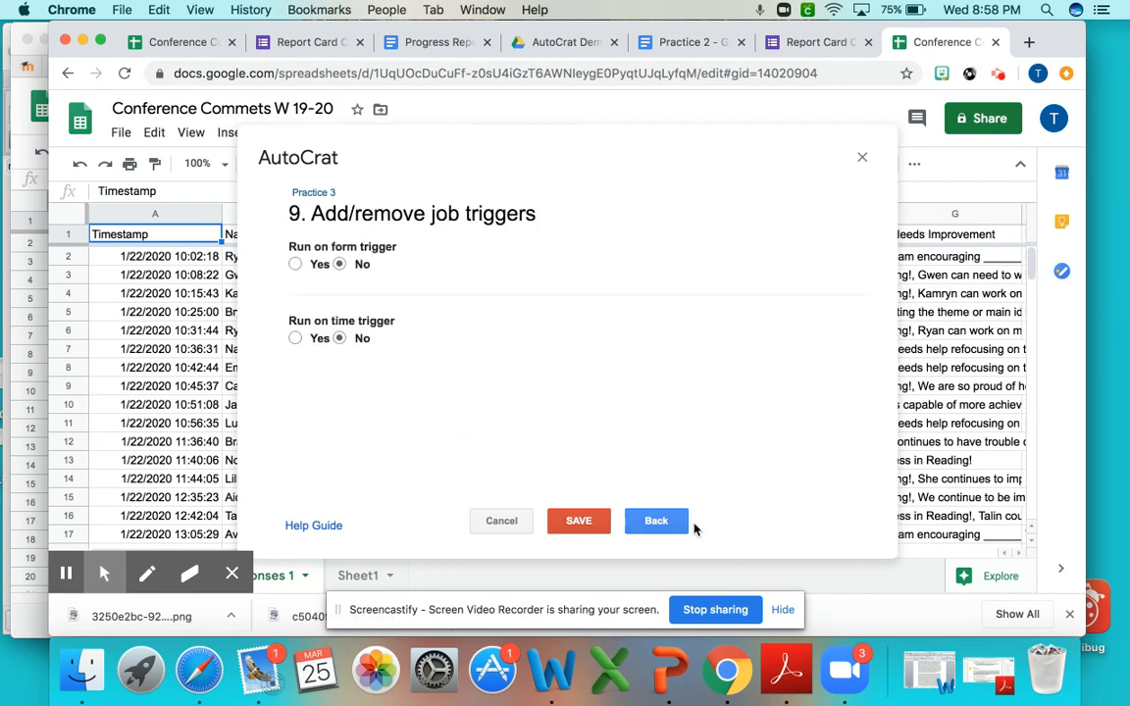
left_click(580, 524)
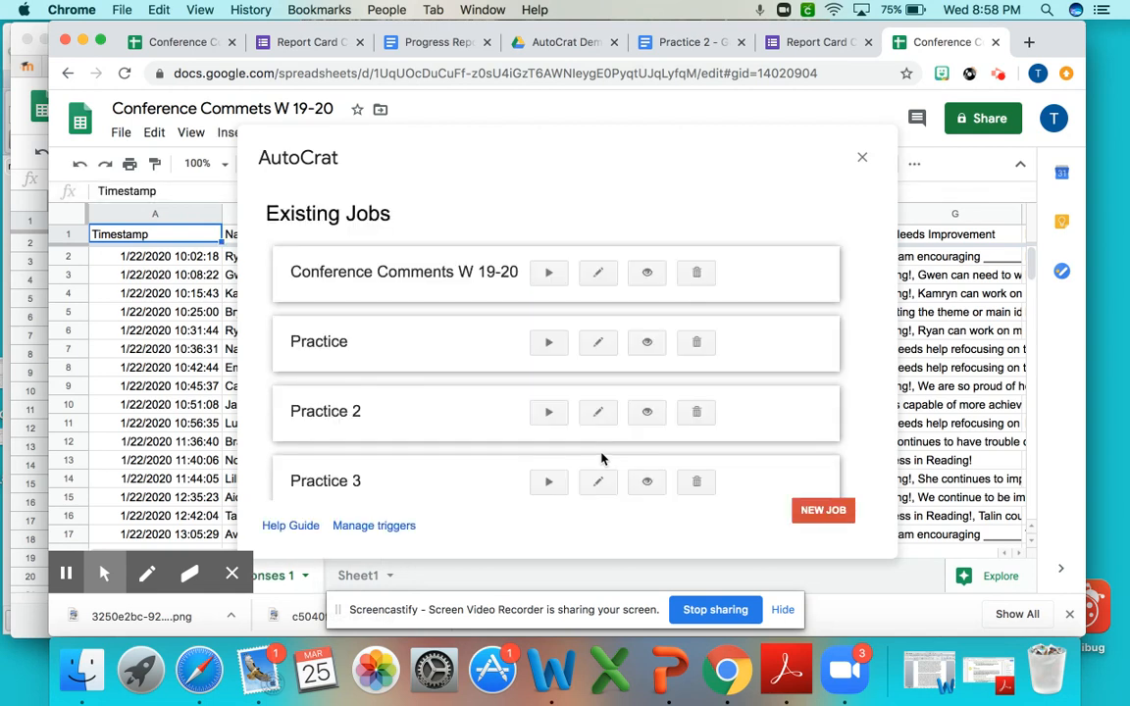
Run the Practice 3 merge job from the existing jobs.
scroll(602, 458, "down", 1)
left_click(546, 454)
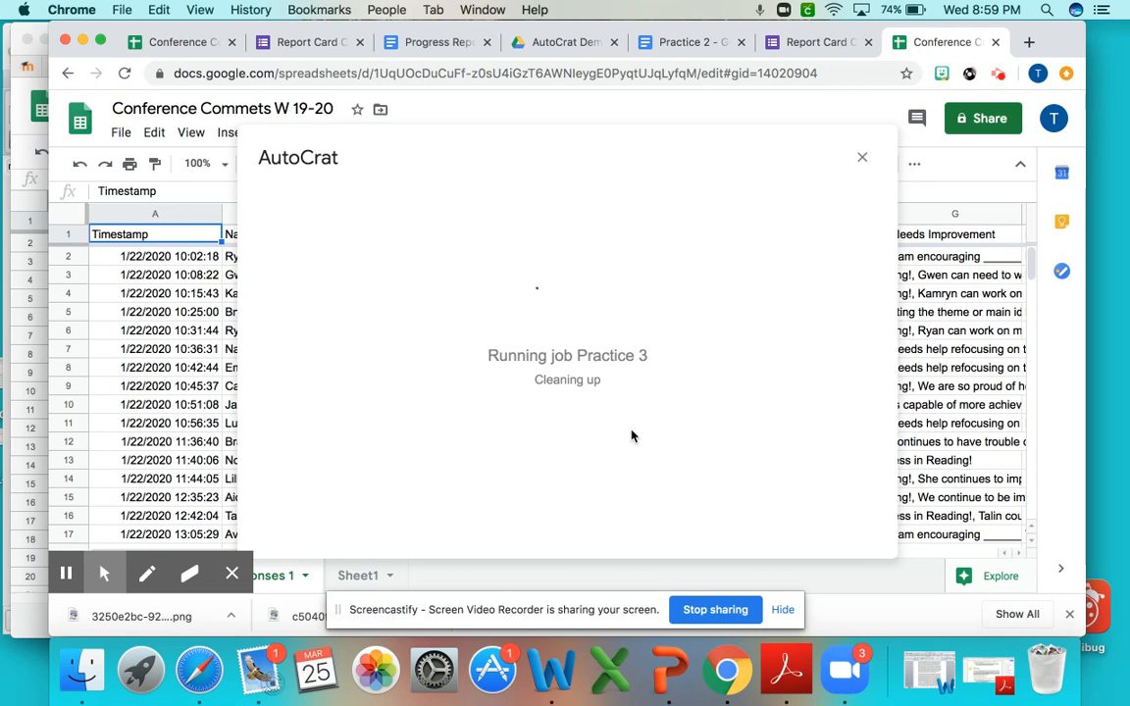
scroll(645, 418, "down", 1)
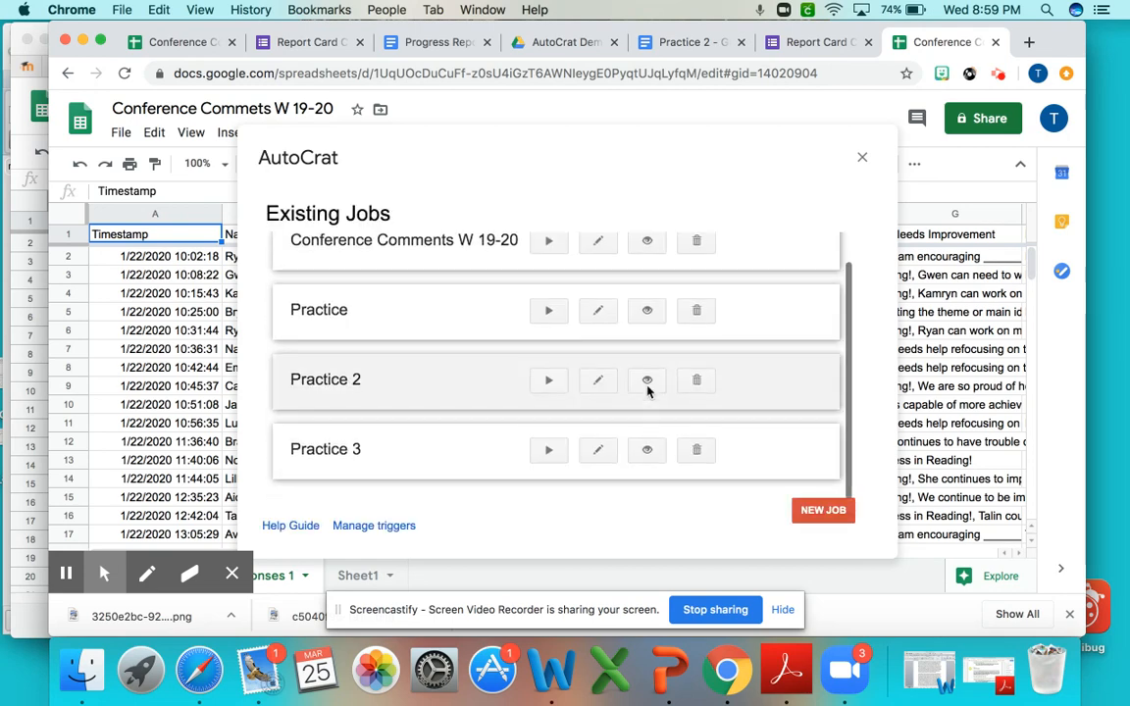
Switch to the Google Docs home page and open the recent Practice 3 document.
left_click(685, 44)
left_click(81, 121)
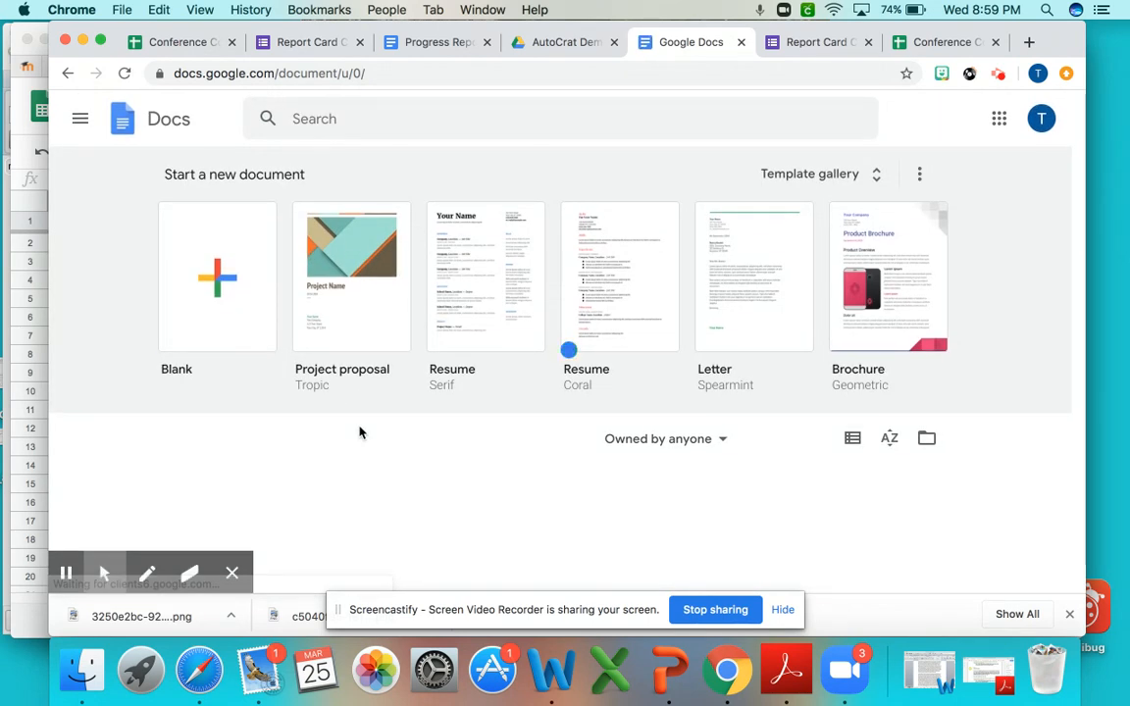
scroll(359, 432, "down", 5)
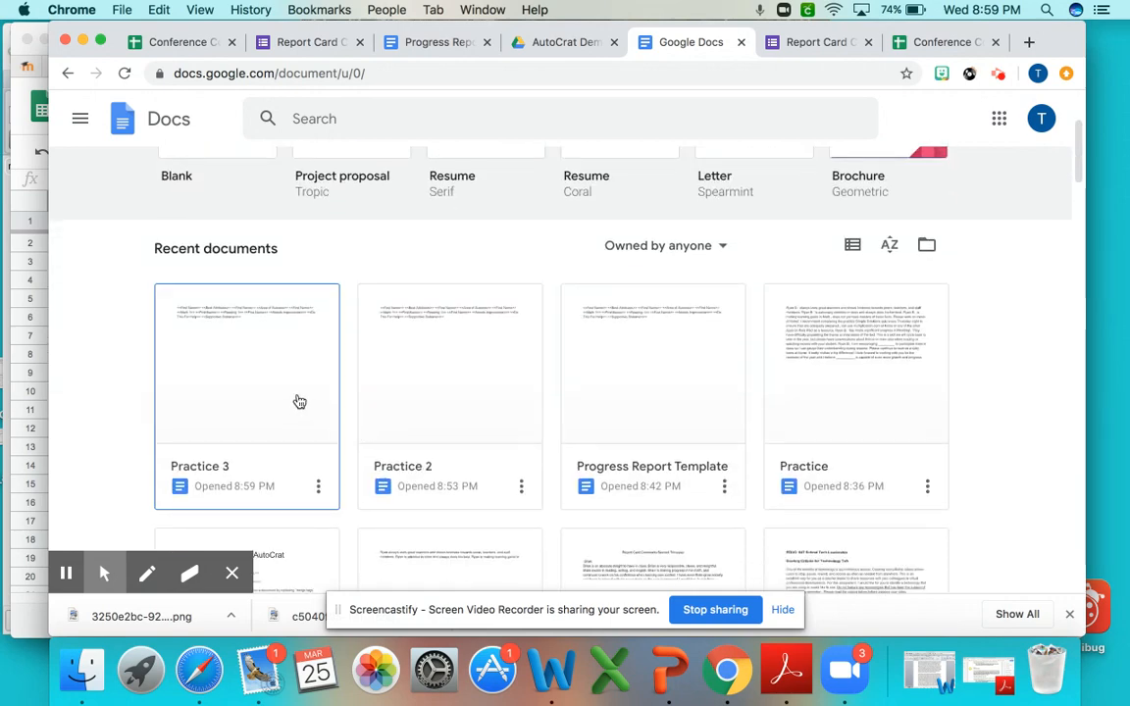
left_click(299, 400)
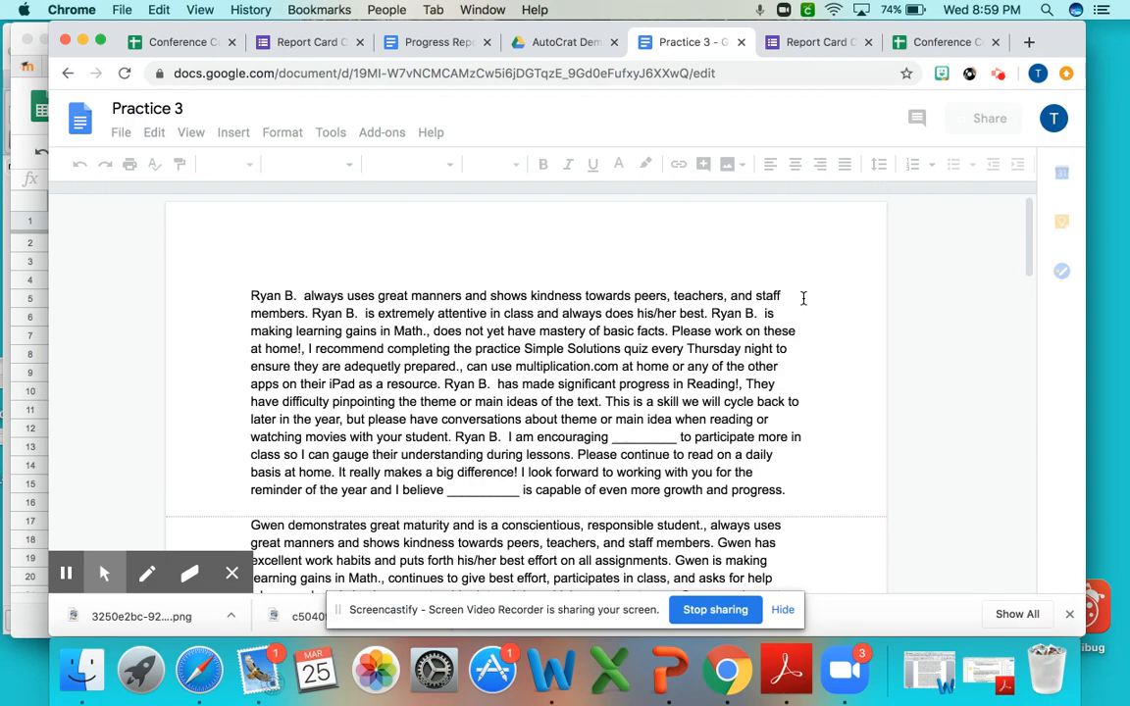
Examine the merged report card comments throughout the Practice 3 document, including the final Practice 3 entry and the page breaks between students.
scroll(810, 396, "down", 5)
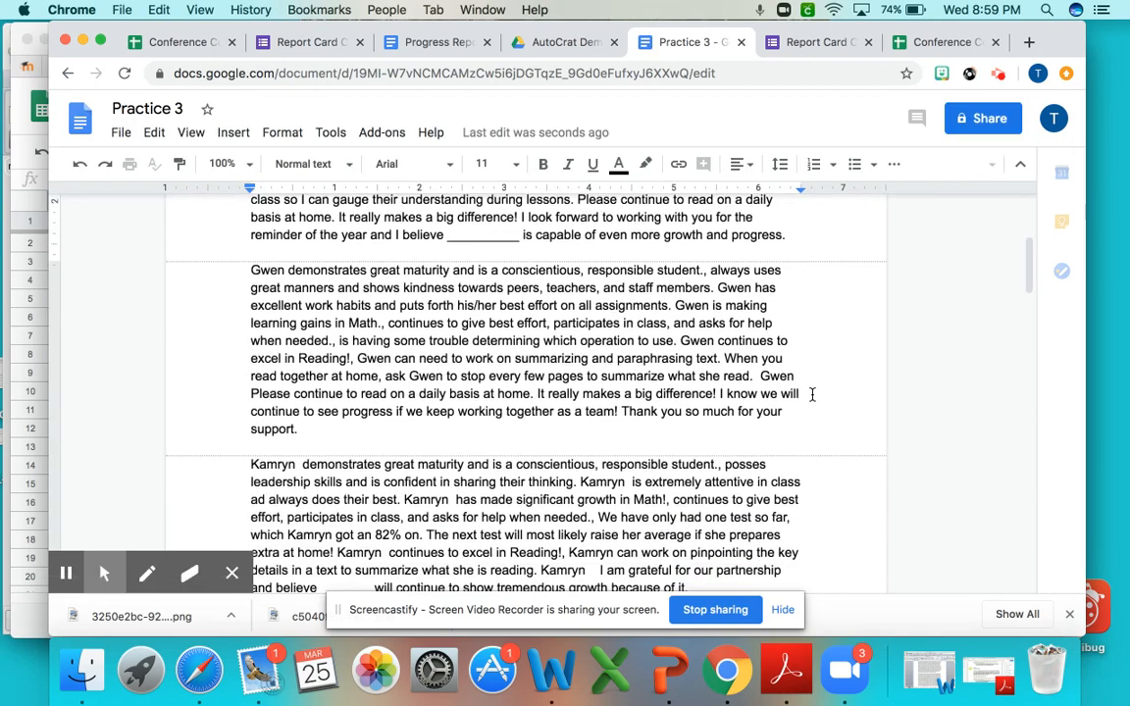
scroll(812, 395, "up", 3)
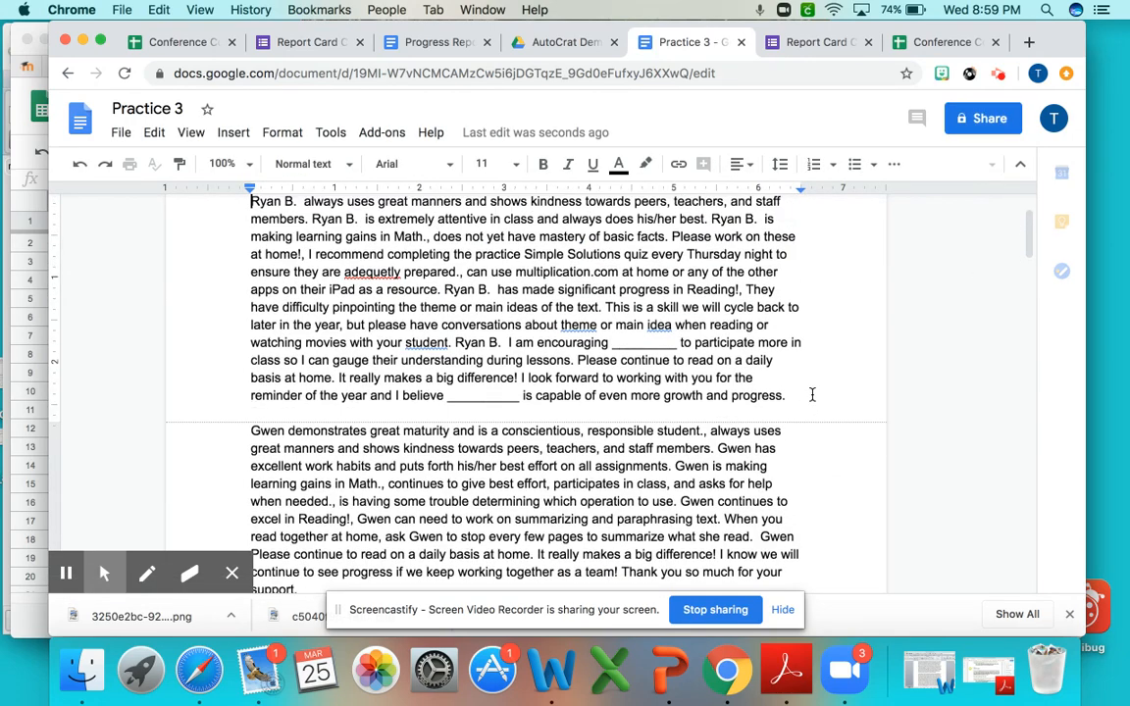
scroll(812, 395, "up", 2)
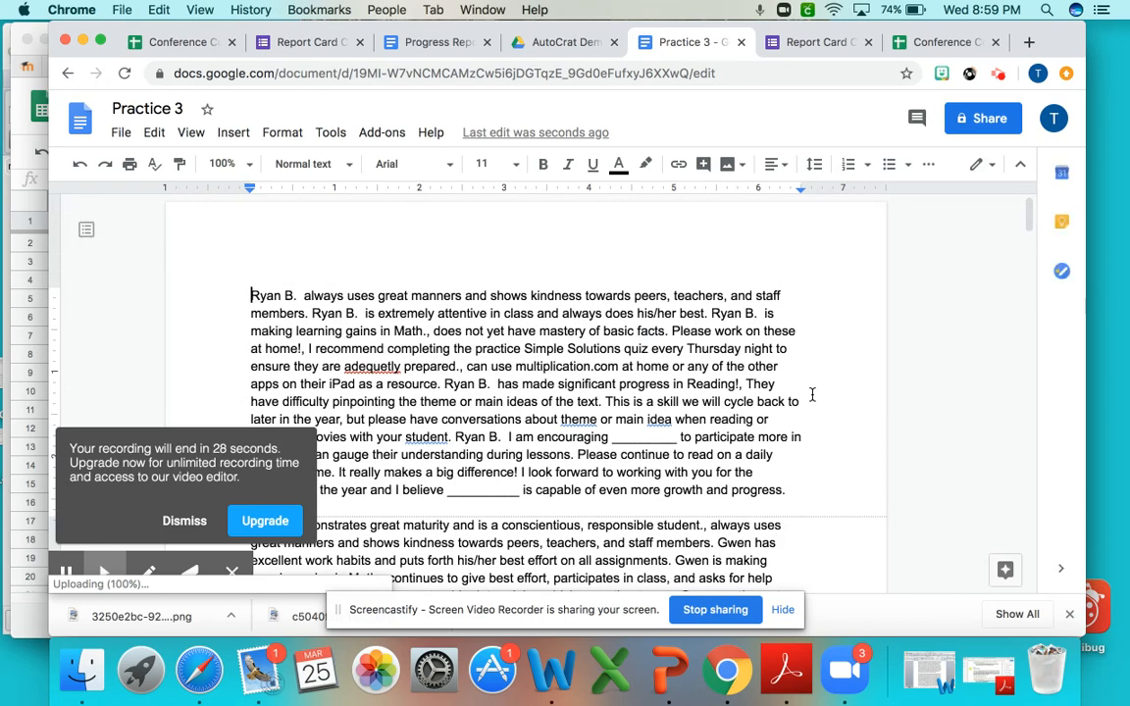
scroll(812, 395, "down", 15)
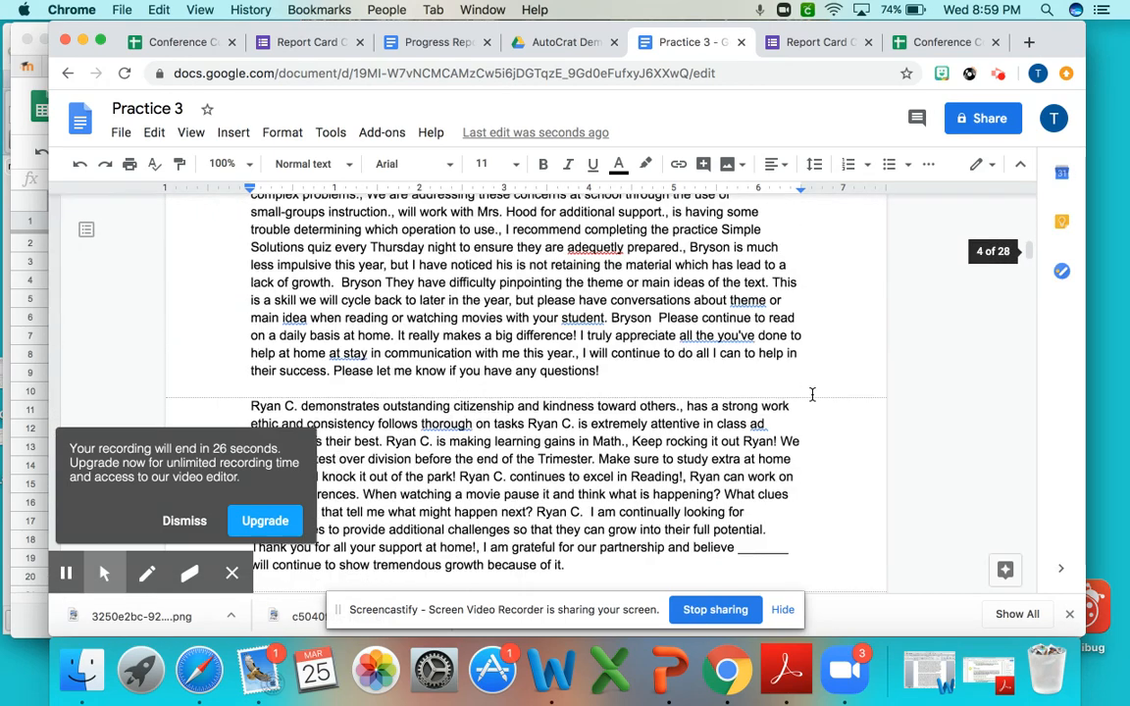
scroll(811, 396, "down", 20)
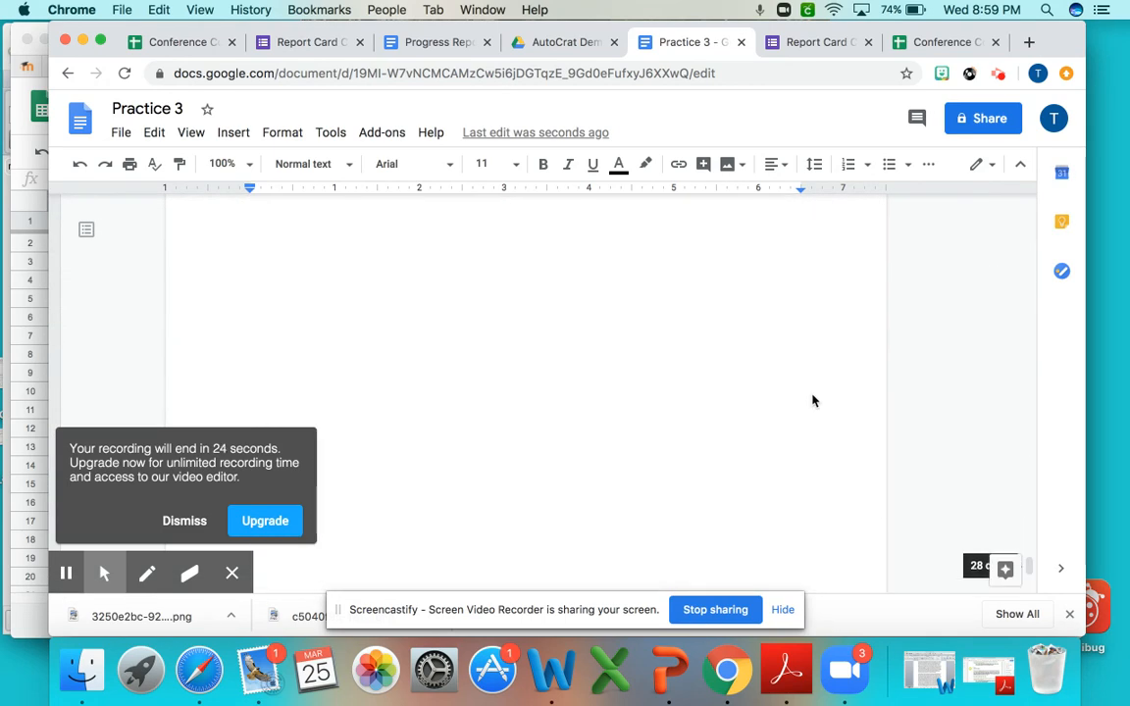
scroll(813, 400, "up", 7)
scroll(812, 400, "up", 3)
scroll(812, 397, "down", 1)
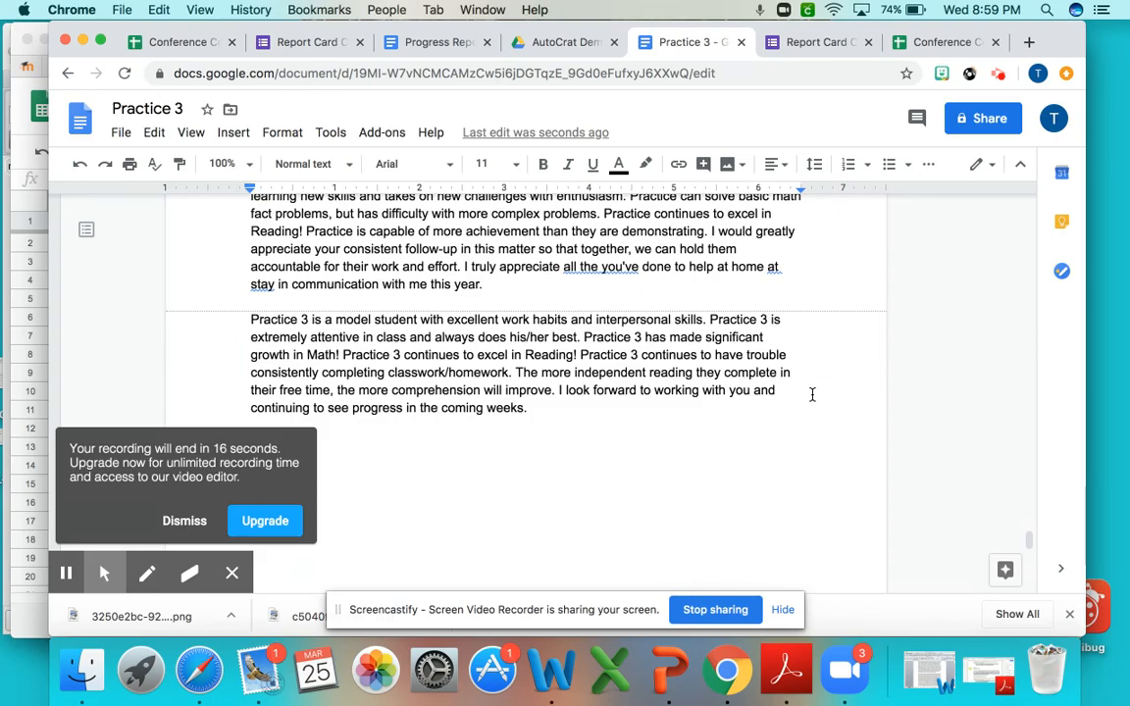
scroll(812, 394, "up", 20)
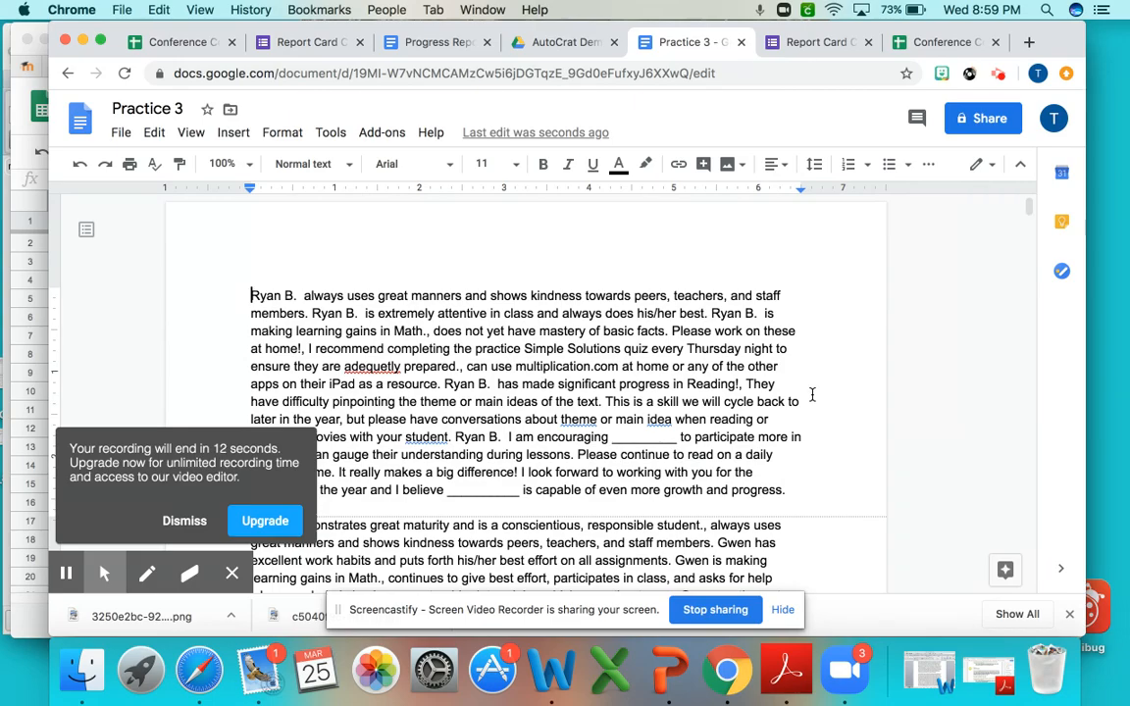
scroll(812, 395, "down", 5)
scroll(812, 394, "down", 4)
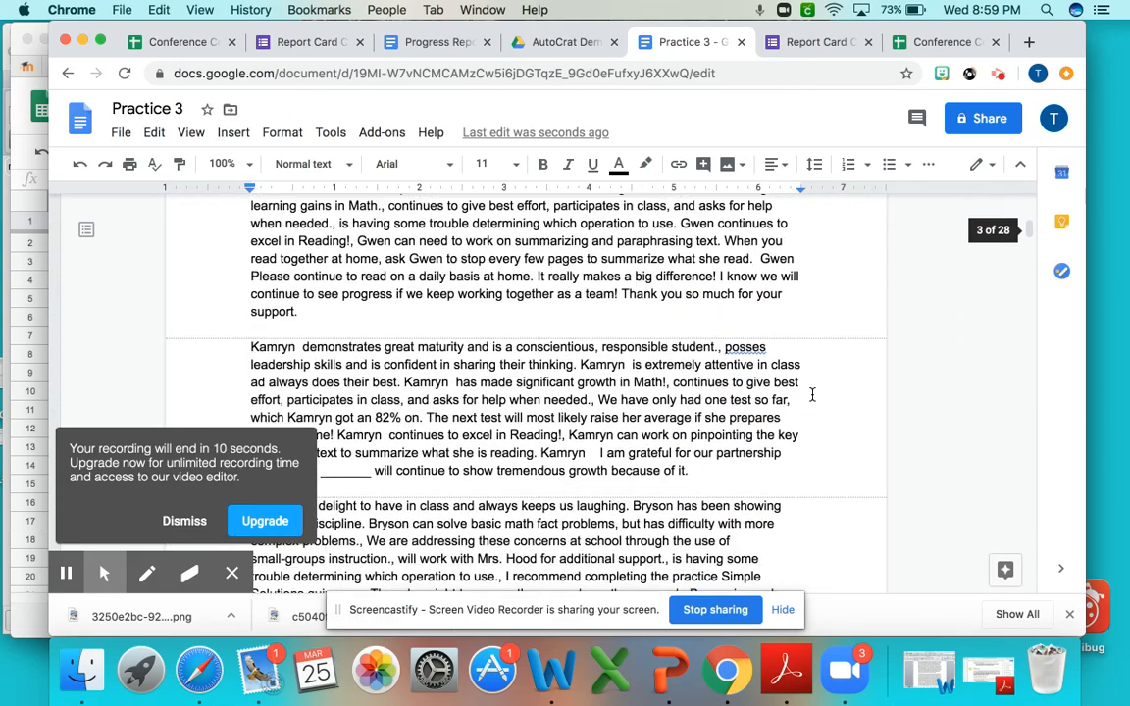
scroll(812, 390, "down", 20)
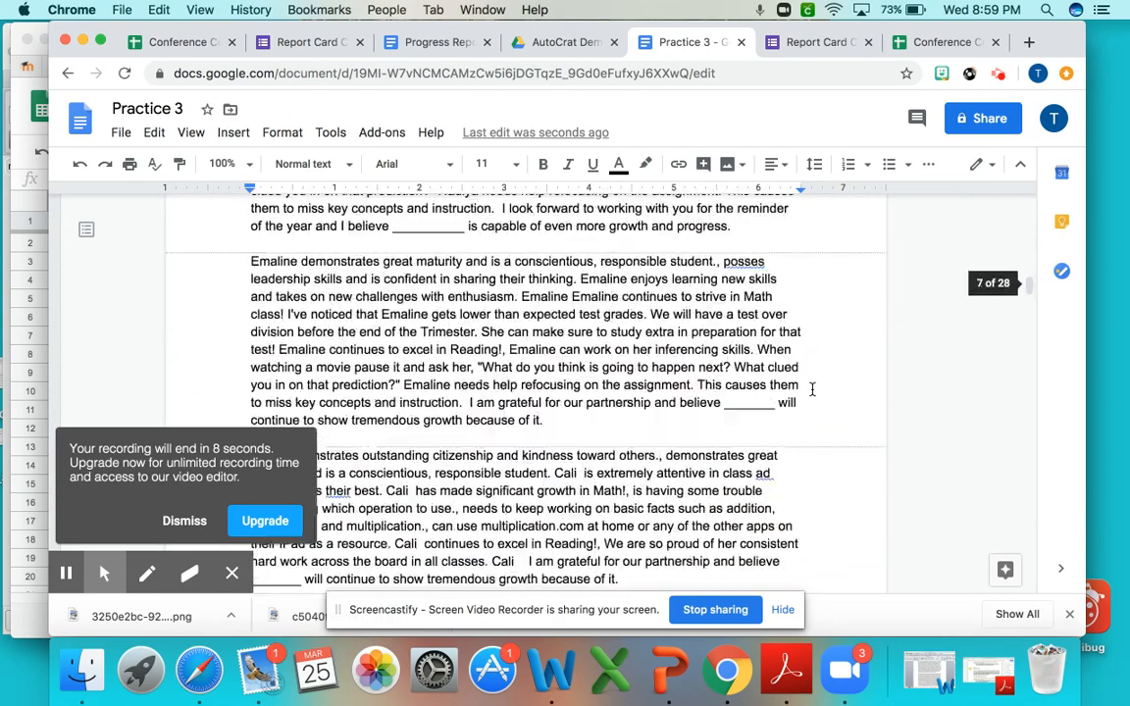
scroll(812, 391, "down", 20)
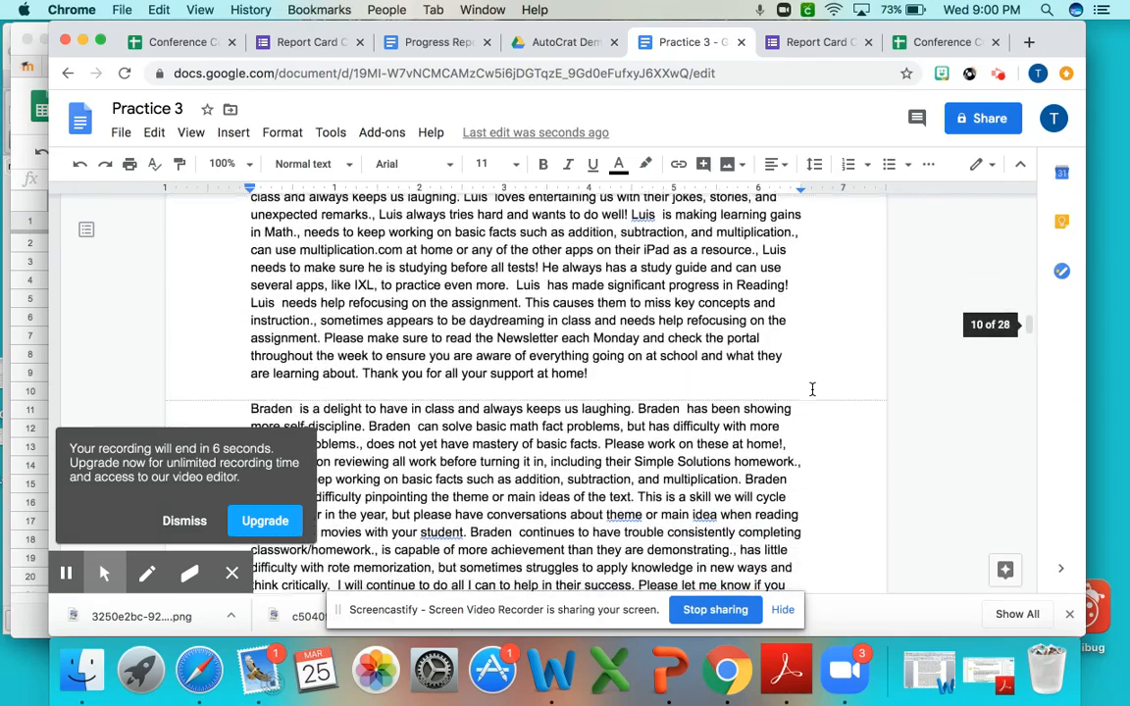
scroll(812, 389, "up", 20)
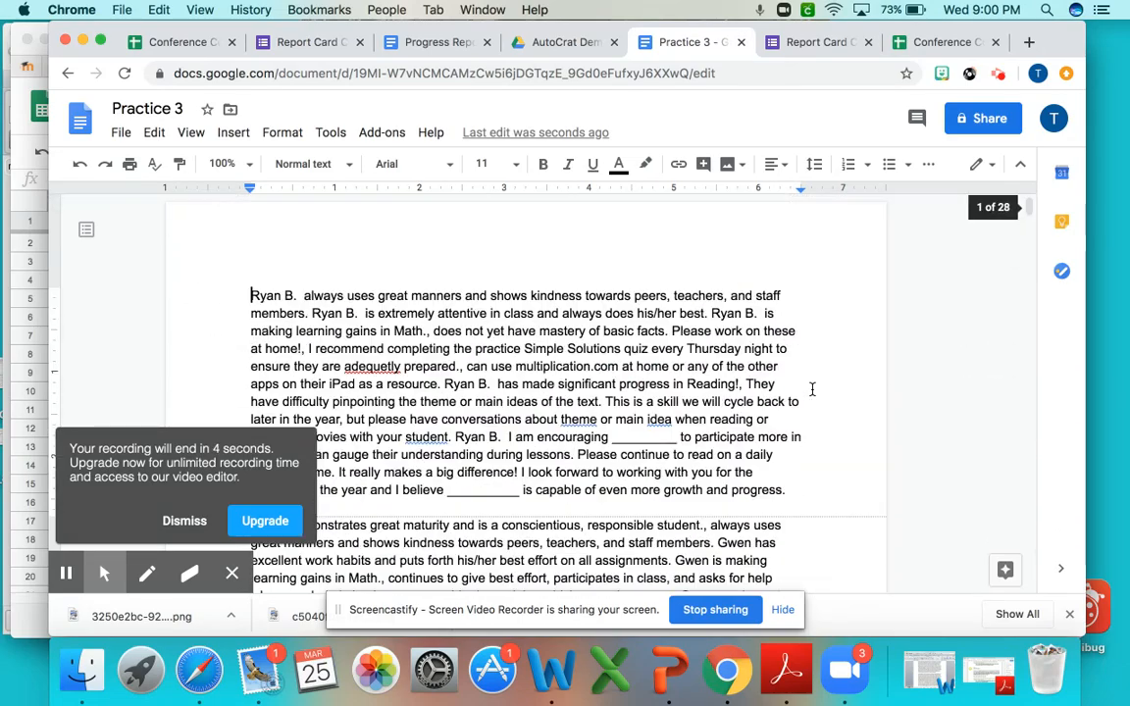